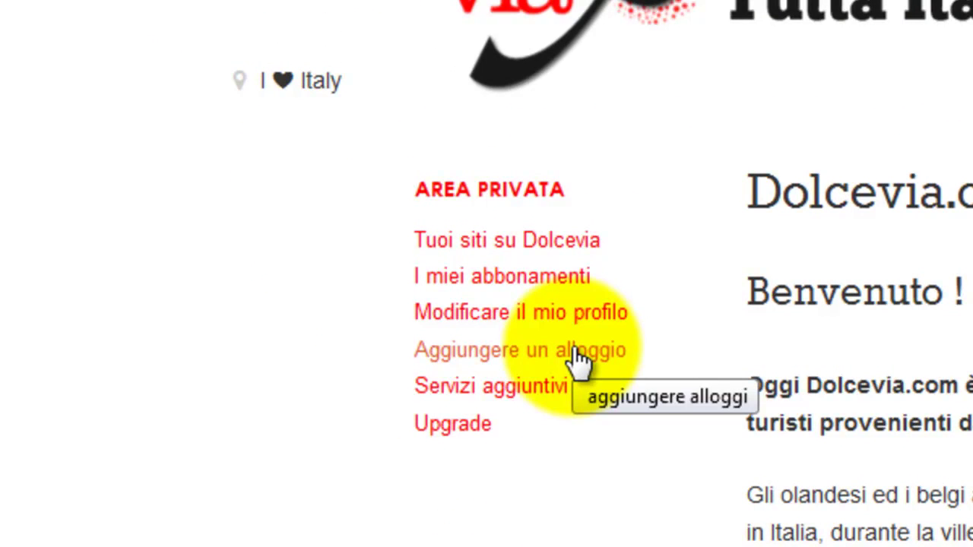
# Start a new accommodation listing titled "Il vostro titolo qui" and assign it to the category Case Vacanze
pyautogui.click(572, 350)
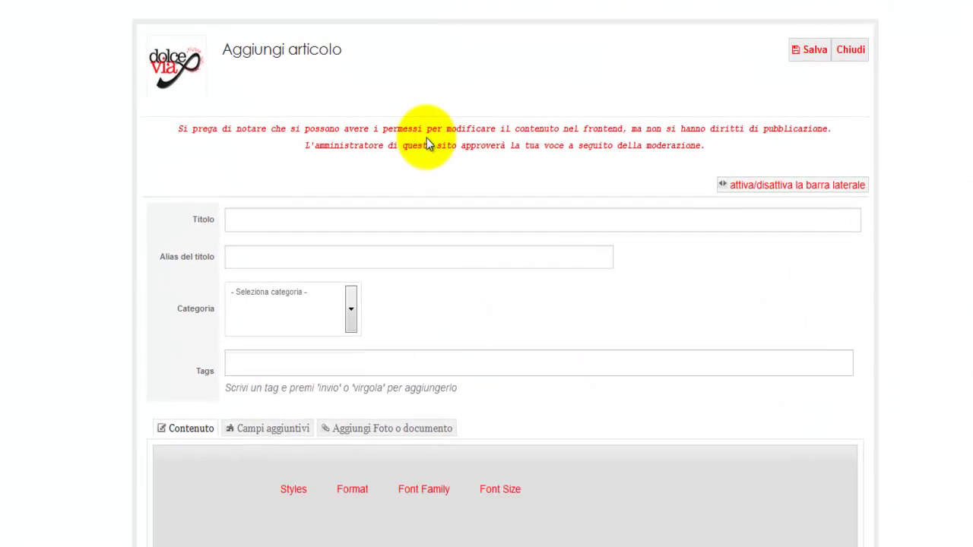
pyautogui.click(356, 209)
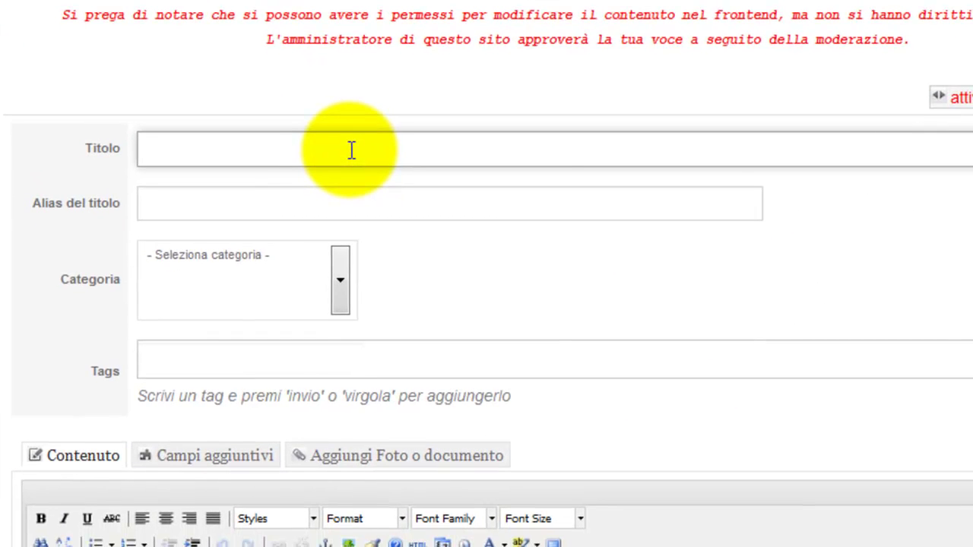
pyautogui.write('Il vostro titolo qui')
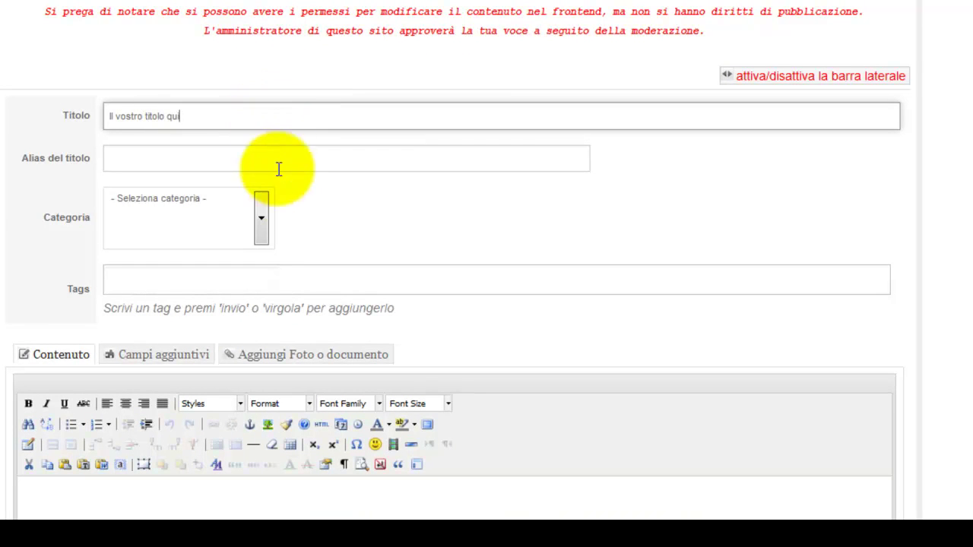
pyautogui.click(261, 217)
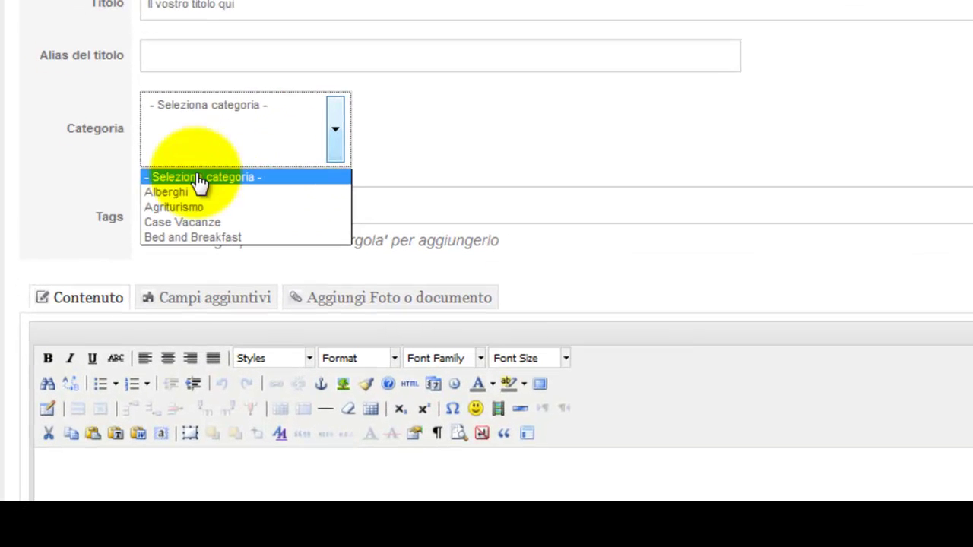
pyautogui.click(191, 207)
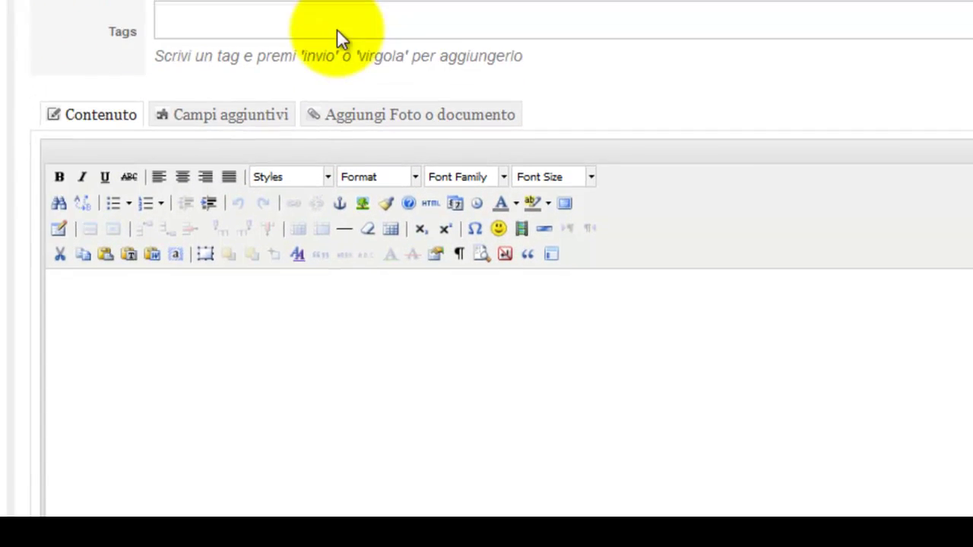
# Add the tags "vacanze" and "vacanzeinsardegna" to the listing
pyautogui.click(324, 181)
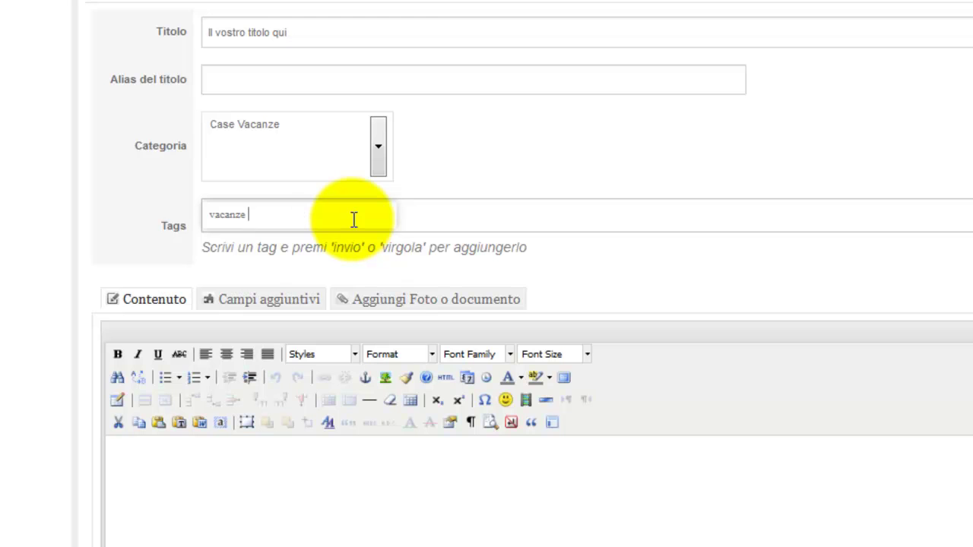
pyautogui.write('vacanze')
pyautogui.press('Return')
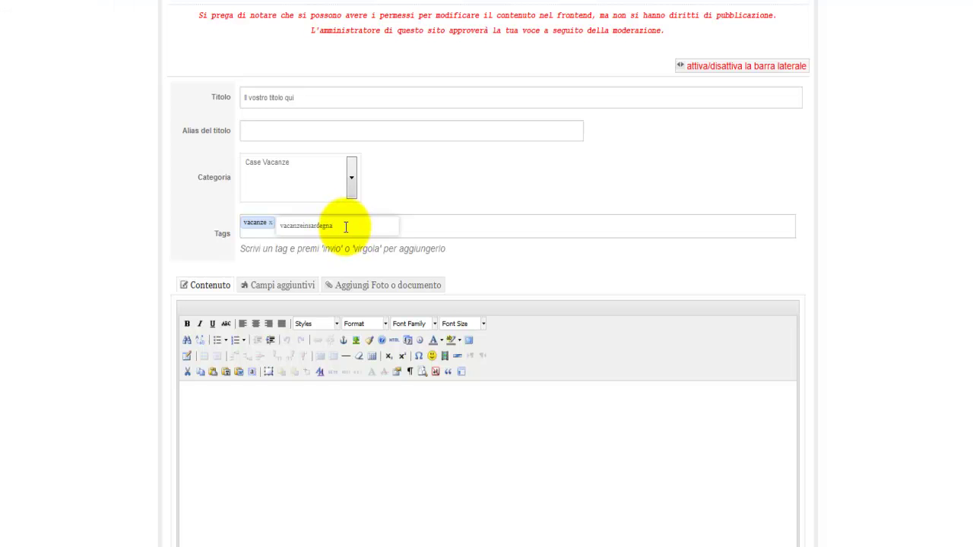
pyautogui.click(342, 225)
pyautogui.press('Return')
# Write "Testo Descrittivo" as the listing's descriptive content
pyautogui.scroll(-2, 318, 270)
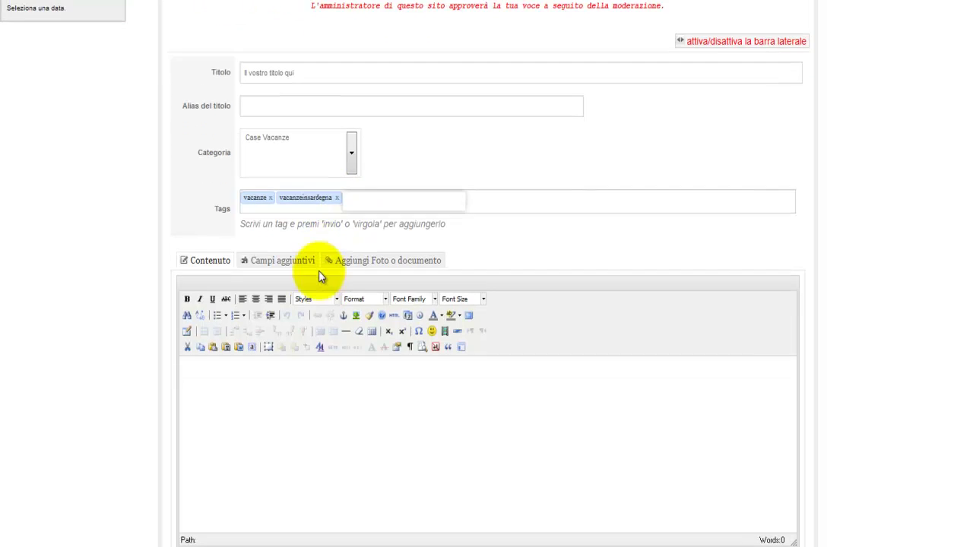
pyautogui.write('Testo')
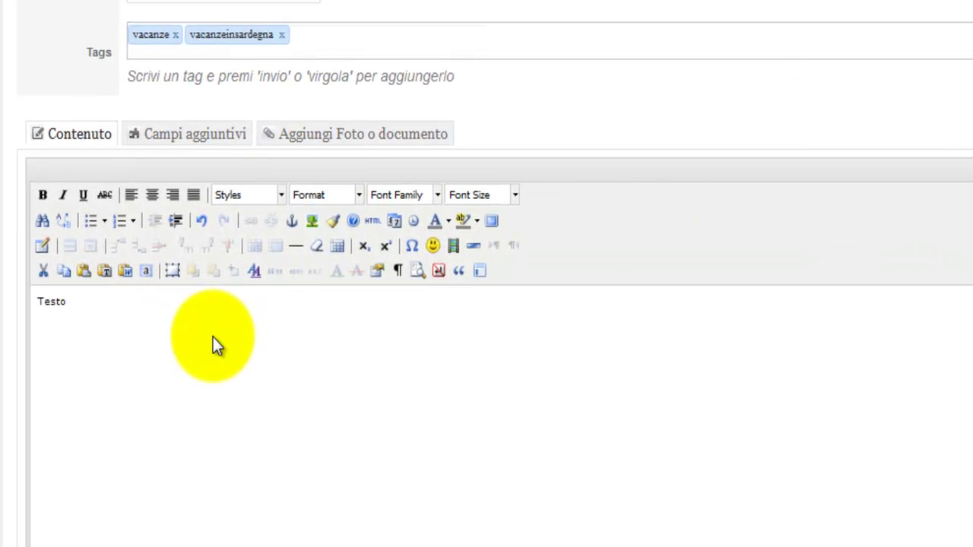
pyautogui.write(' Descrittivo')
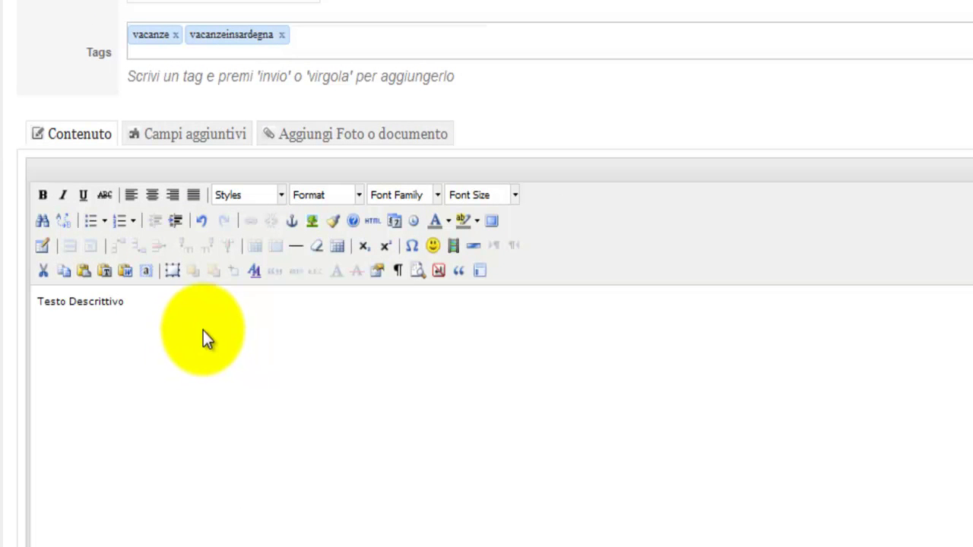
# In the additional fields, set the property name to "Test Agriturismo" and the property type to Agriturismo
pyautogui.scroll(-3, 202, 331)
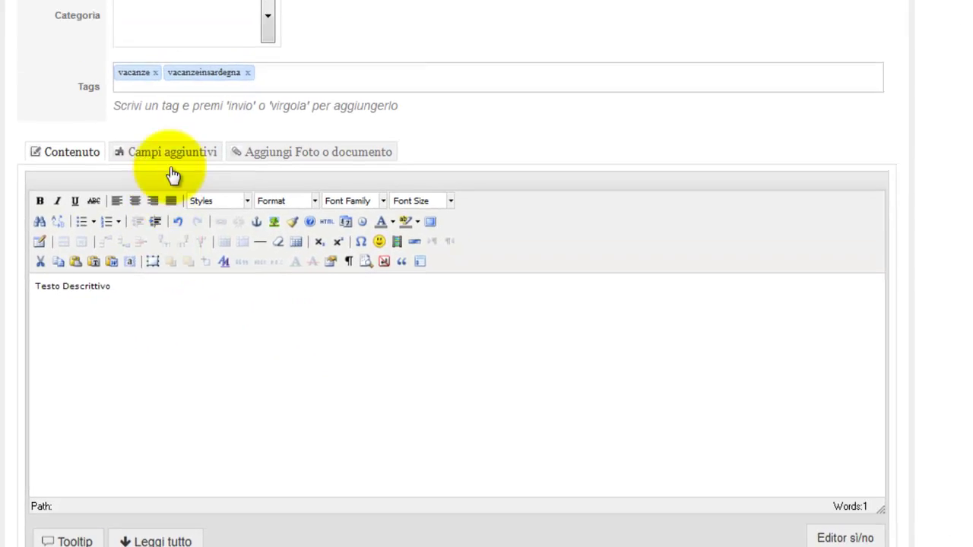
pyautogui.click(172, 155)
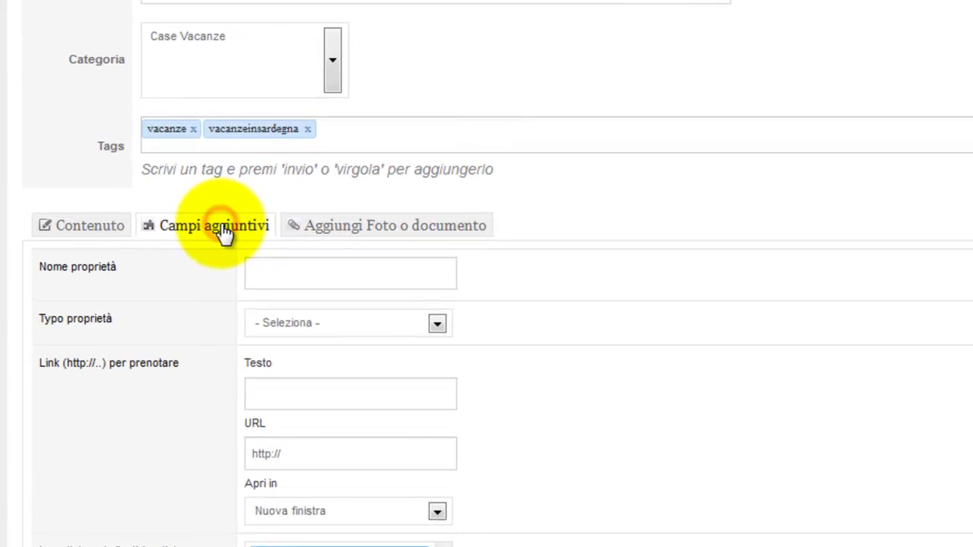
pyautogui.click(231, 191)
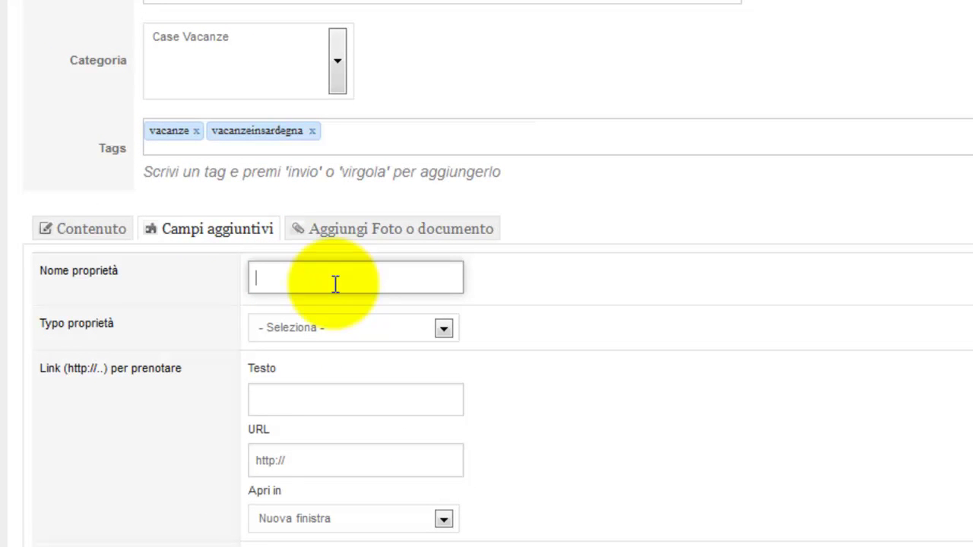
pyautogui.write('Test')
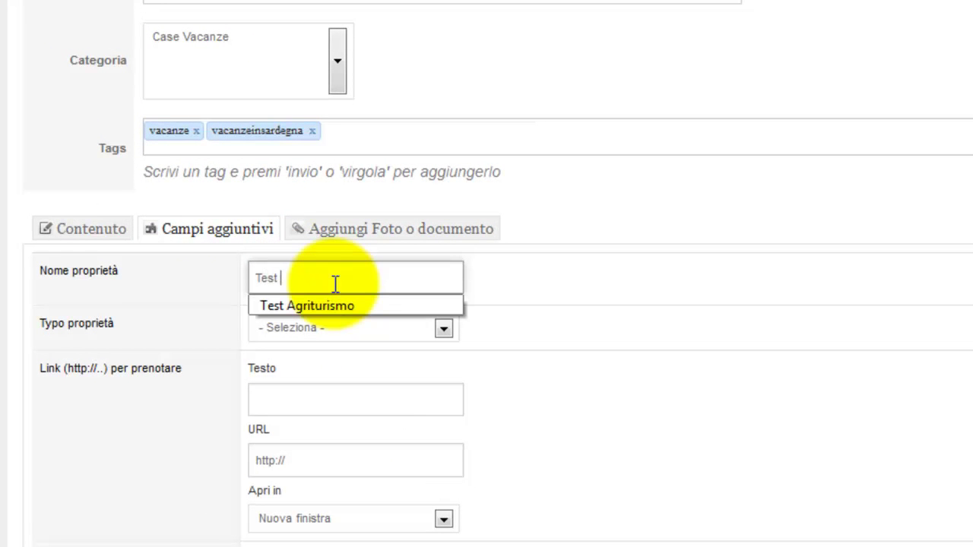
pyautogui.click(339, 305)
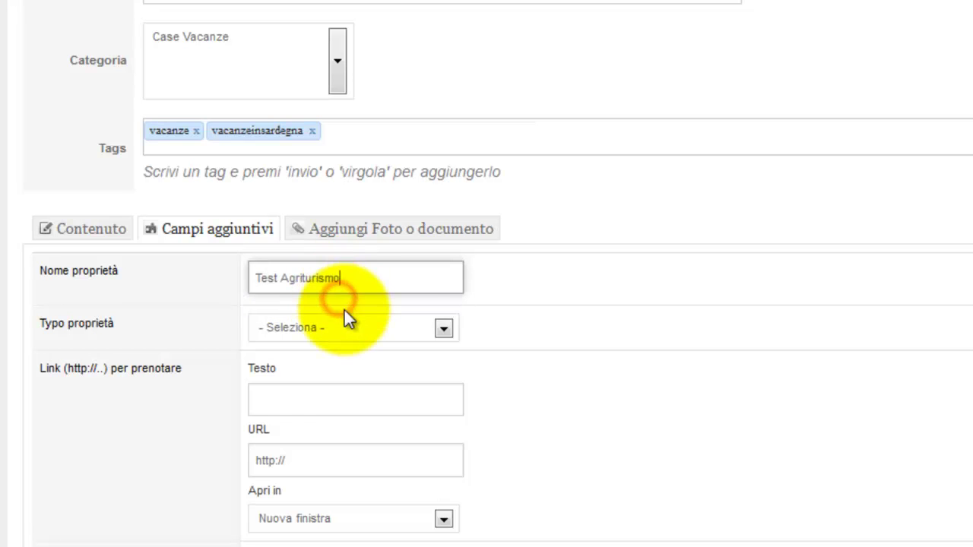
pyautogui.click(407, 333)
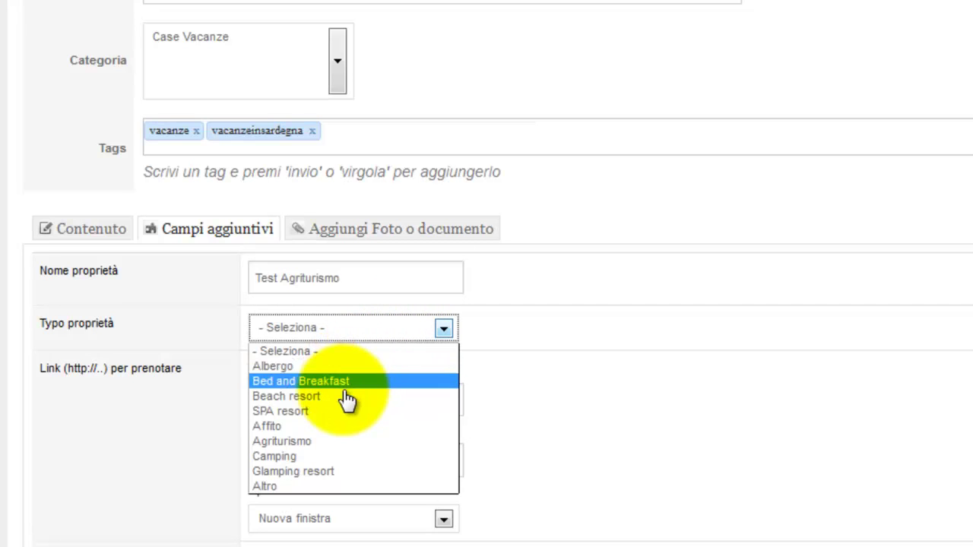
pyautogui.click(339, 442)
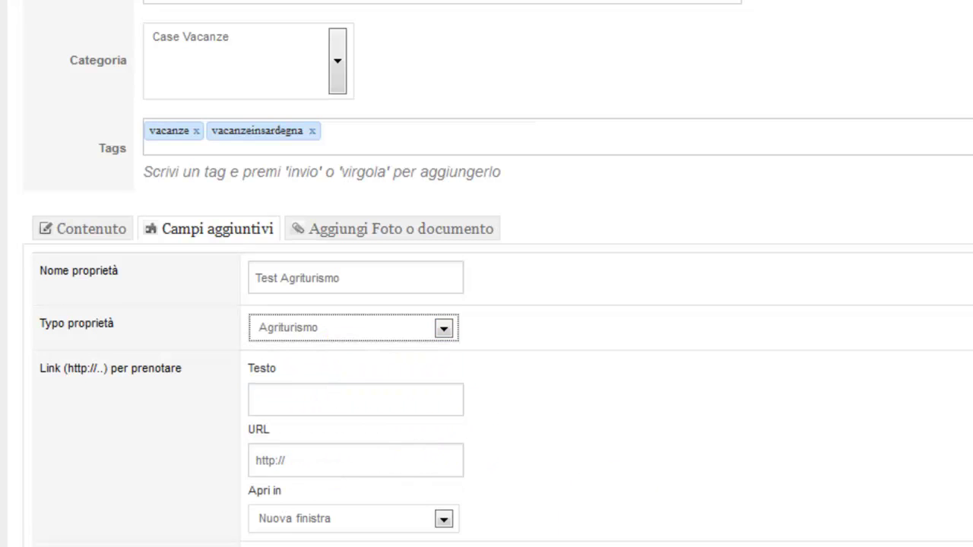
pyautogui.click(324, 405)
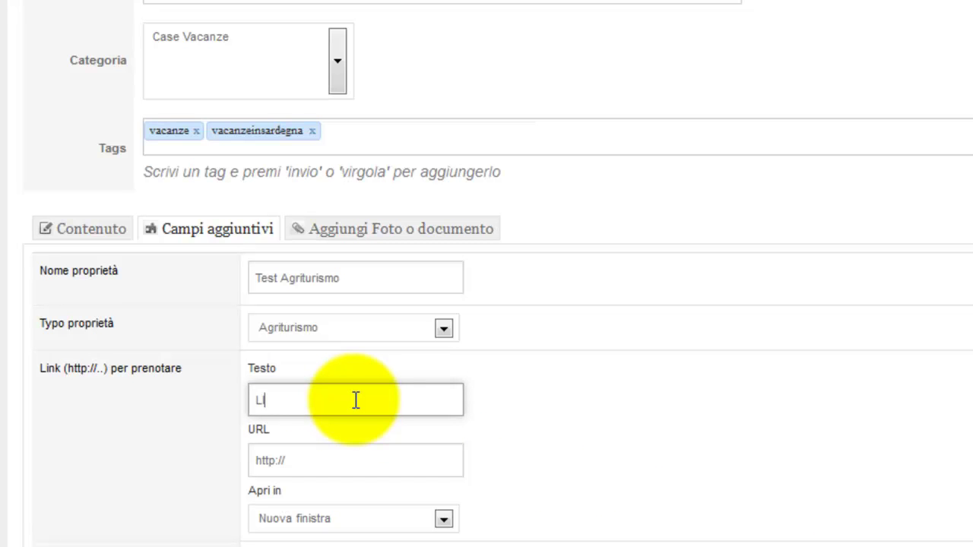
pyautogui.write('htt')
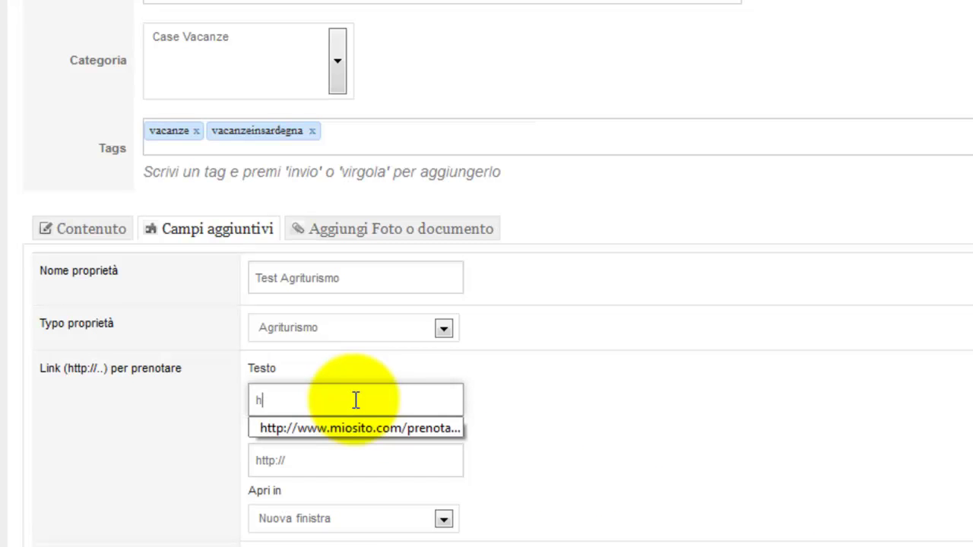
pyautogui.click(376, 432)
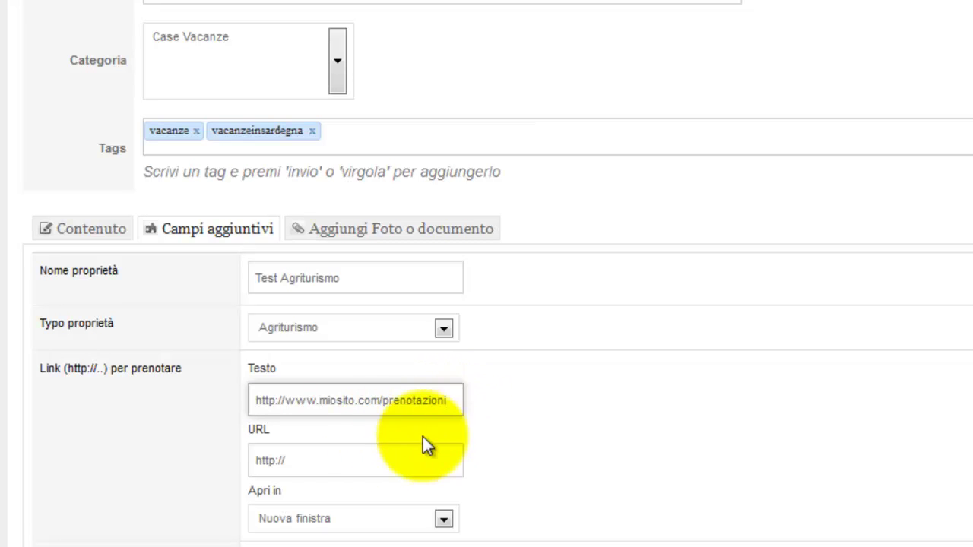
pyautogui.moveTo(450, 400); pyautogui.dragTo(253, 400)
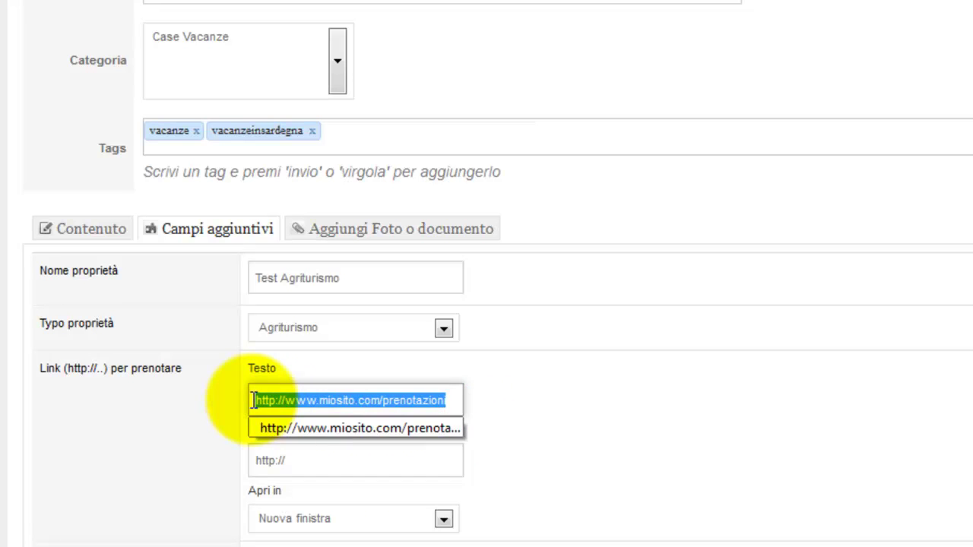
pyautogui.press('BackSpace')
pyautogui.click(313, 408)
pyautogui.write('Pre')
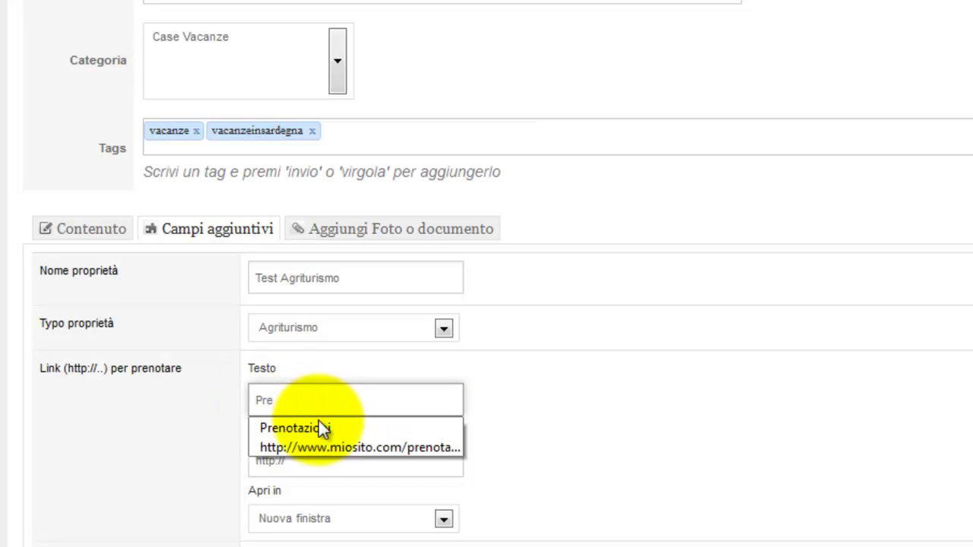
pyautogui.click(320, 427)
pyautogui.doubleClick(338, 465)
pyautogui.click(357, 487)
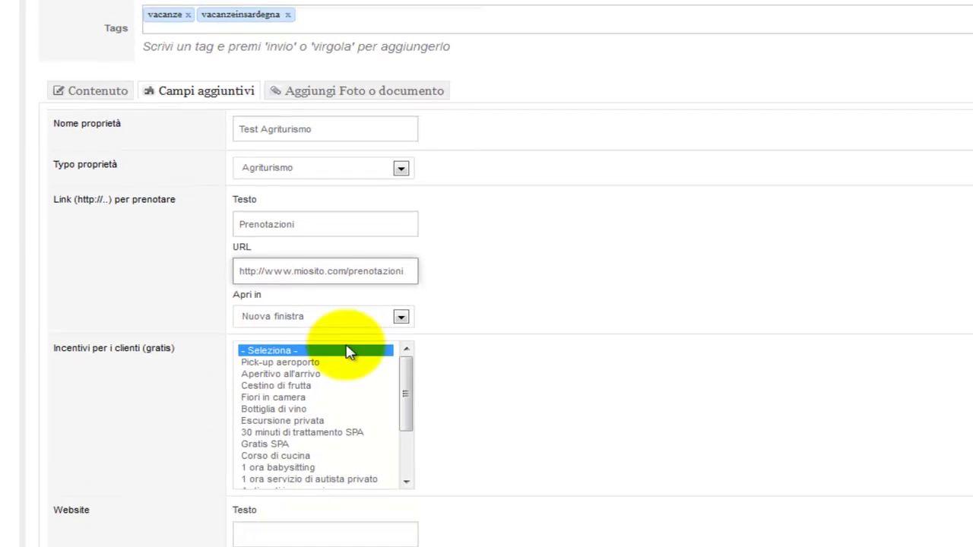
# Set the booking link to open in the same window (Stessa finestra)
pyautogui.scroll(-1, 343, 330)
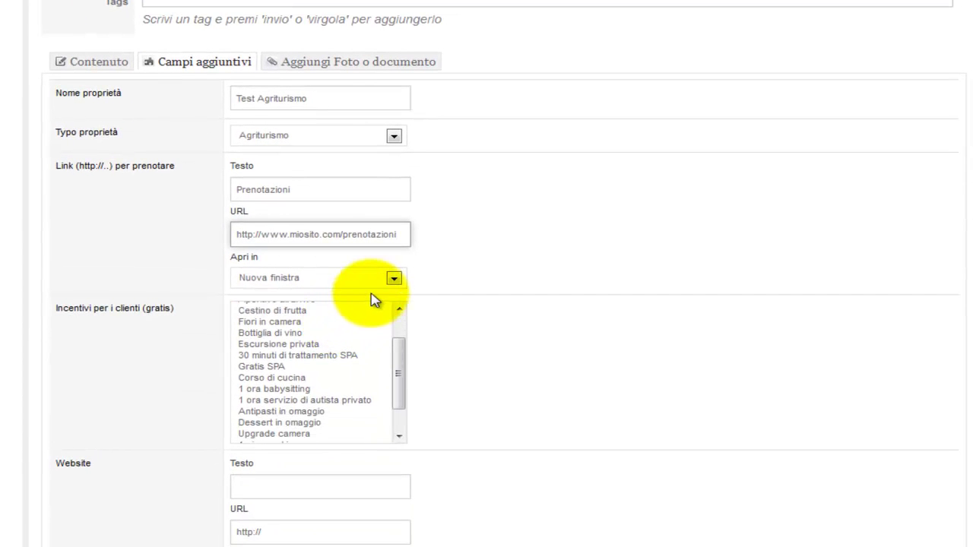
pyautogui.click(394, 278)
pyautogui.click(396, 346)
pyautogui.scroll(-1, 425, 328)
pyautogui.click(474, 281)
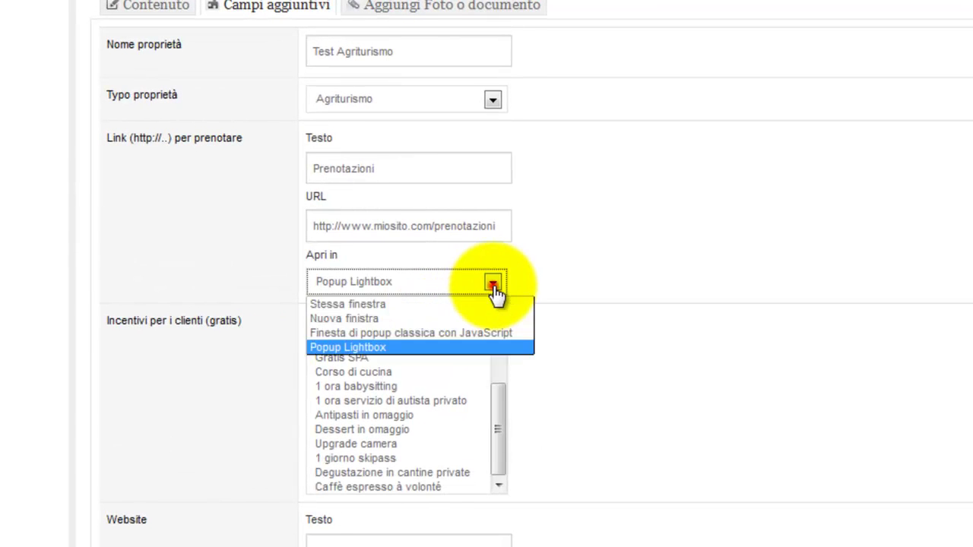
pyautogui.click(460, 304)
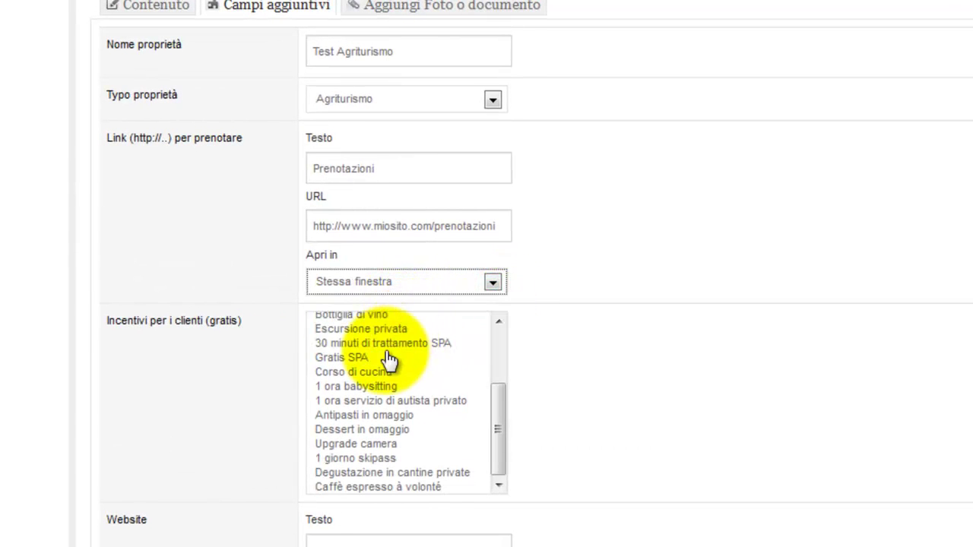
# Choose "Aperitivo all'arrivo" as the free incentive for clients
pyautogui.moveTo(507, 413); pyautogui.dragTo(498, 356)
pyautogui.scroll(-3, 262, 334)
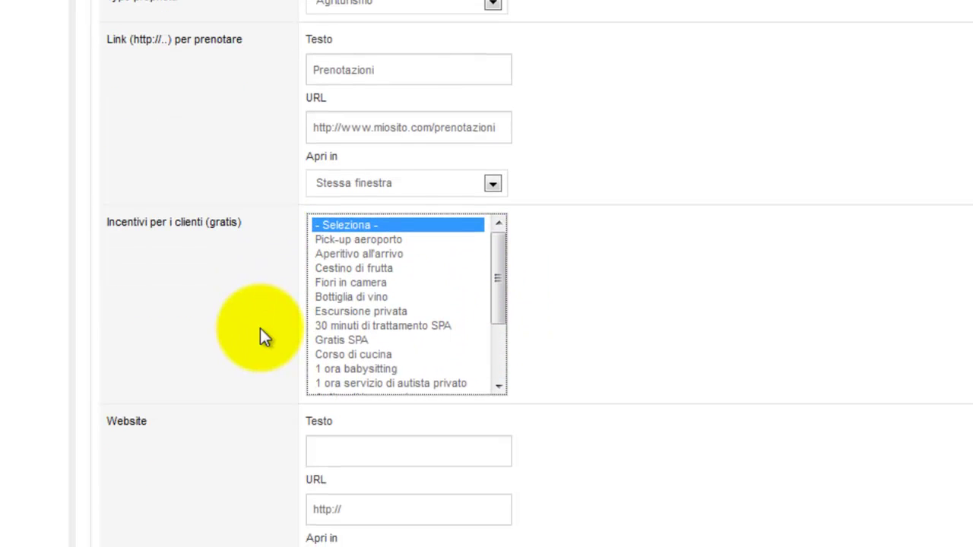
pyautogui.click(365, 256)
pyautogui.scroll(-3, 569, 325)
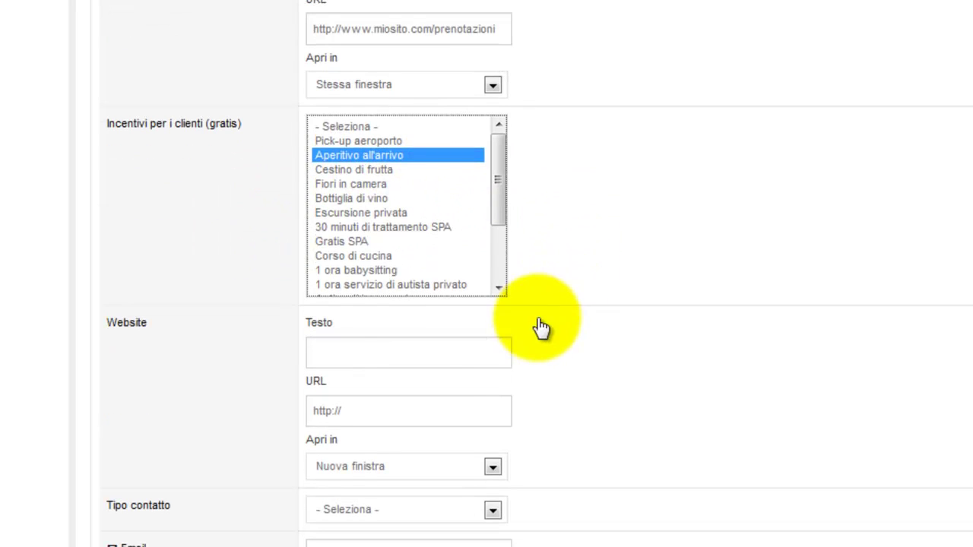
pyautogui.click(411, 352)
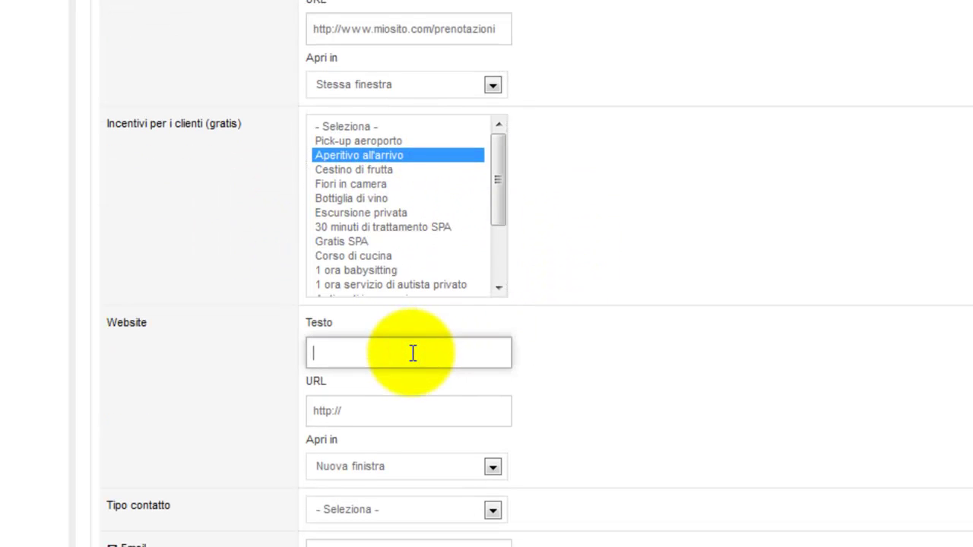
pyautogui.write('N')
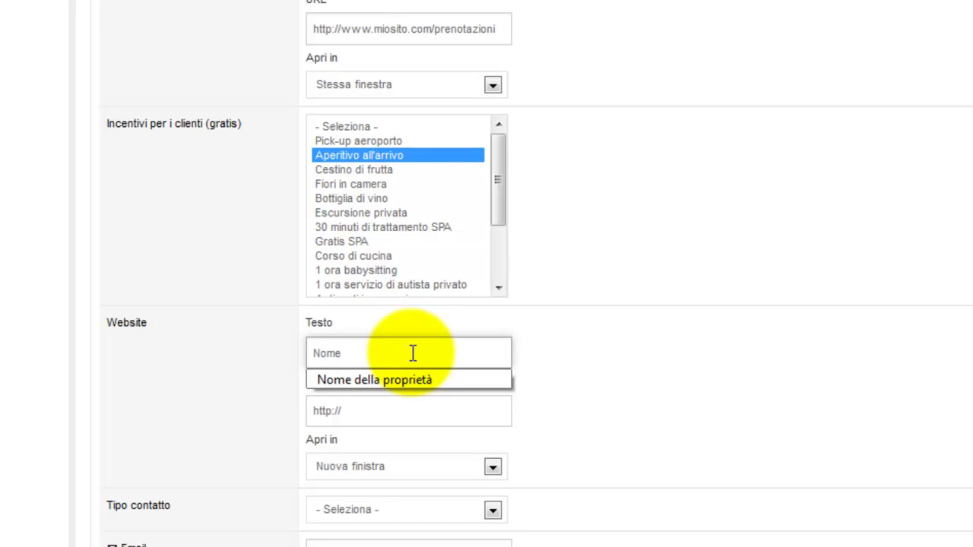
pyautogui.write('ome')
pyautogui.click(413, 379)
pyautogui.doubleClick(403, 411)
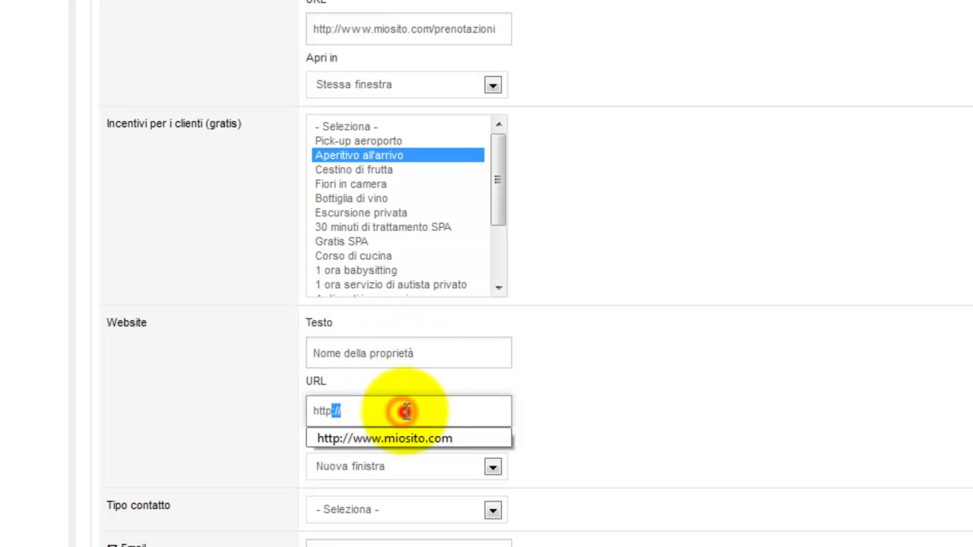
pyautogui.click(413, 439)
pyautogui.scroll(-3, 555, 410)
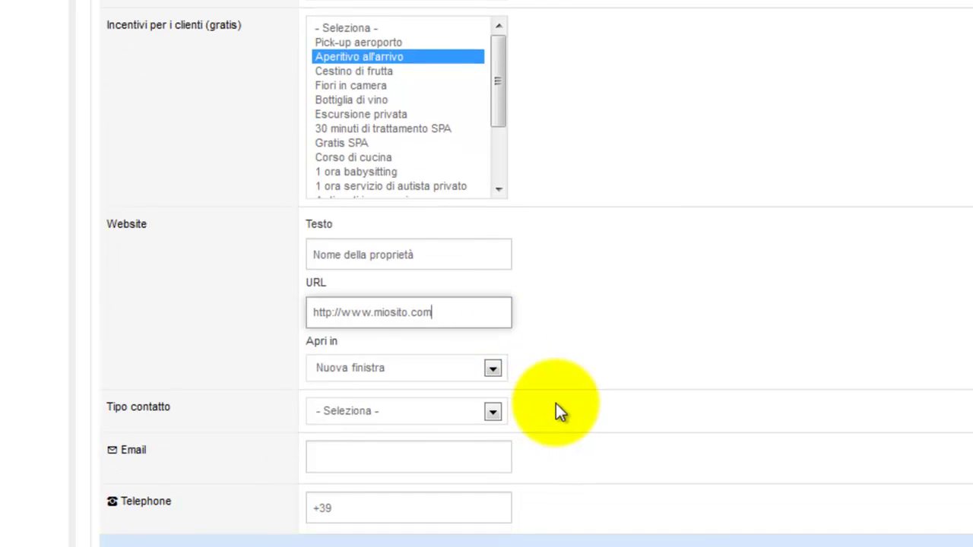
pyautogui.click(492, 271)
pyautogui.click(492, 271)
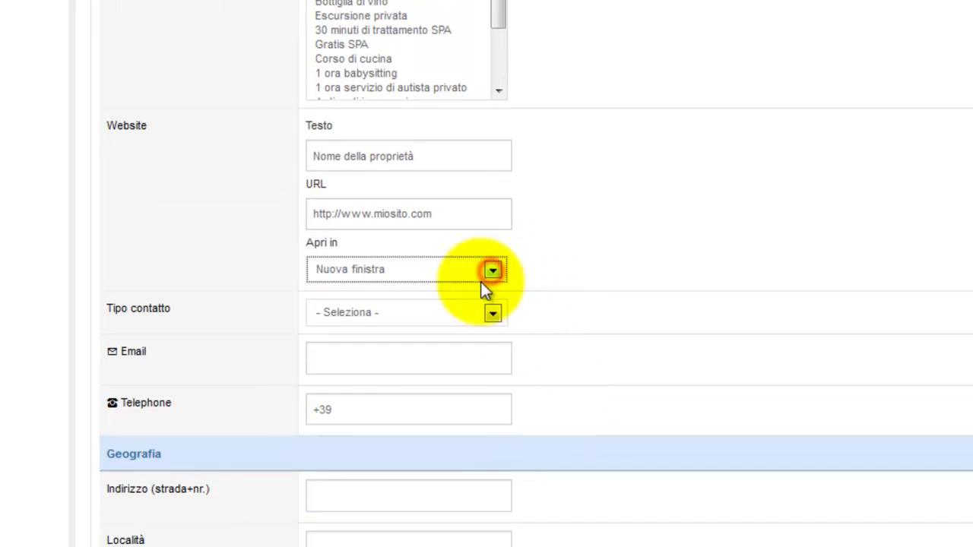
# Set the contact type to Sales and fill in the contact's e-mail address
pyautogui.click(493, 316)
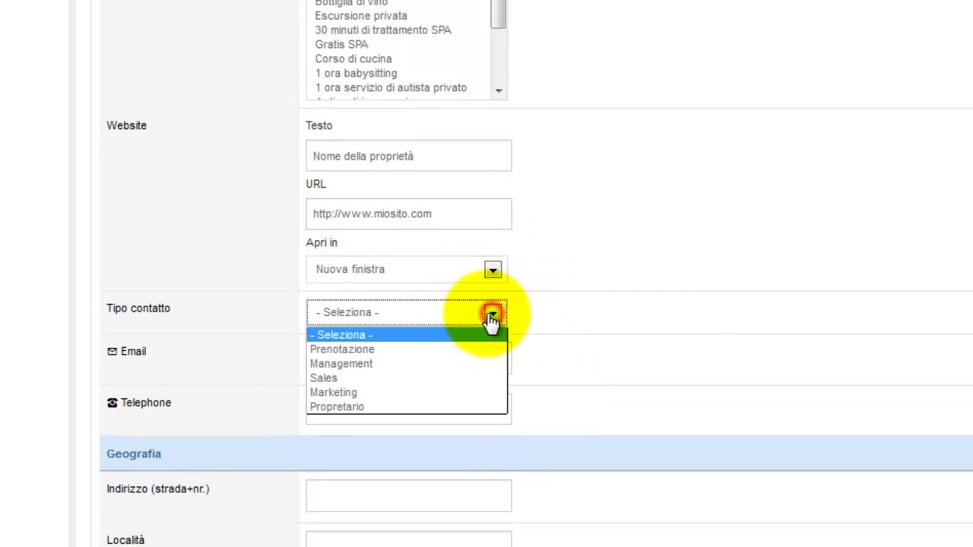
pyautogui.click(383, 378)
pyautogui.click(391, 368)
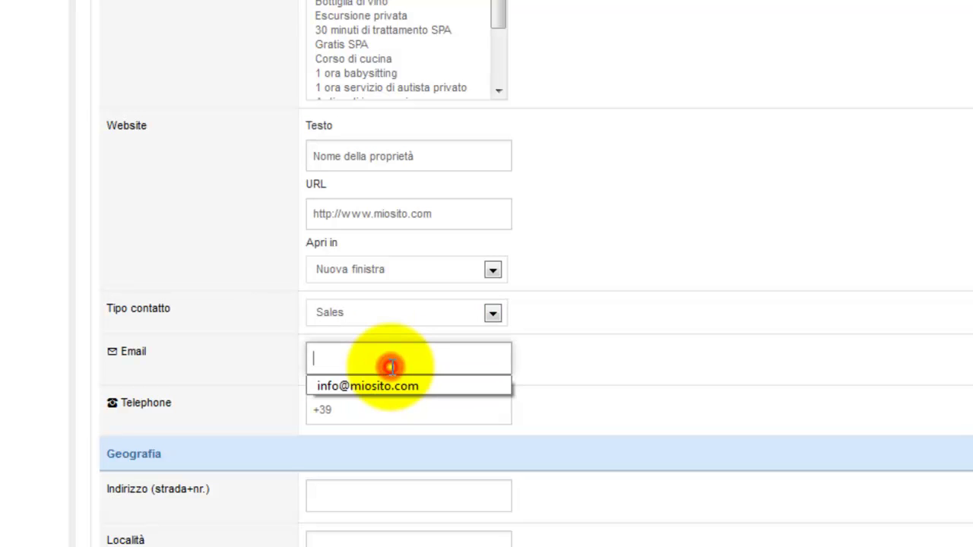
pyautogui.click(393, 385)
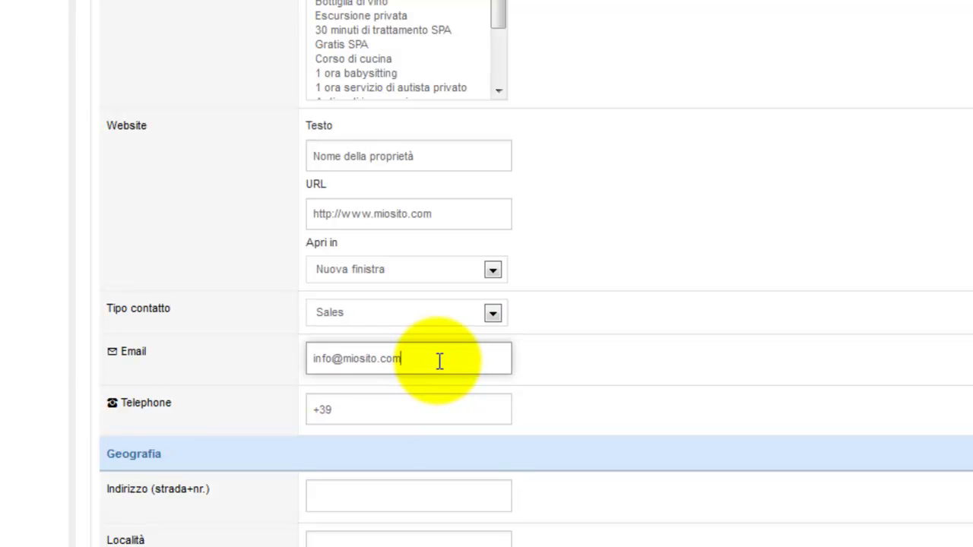
# Fill in the property's telephone number in place of the bare country prefix
pyautogui.scroll(-1, 439, 360)
pyautogui.doubleClick(413, 319)
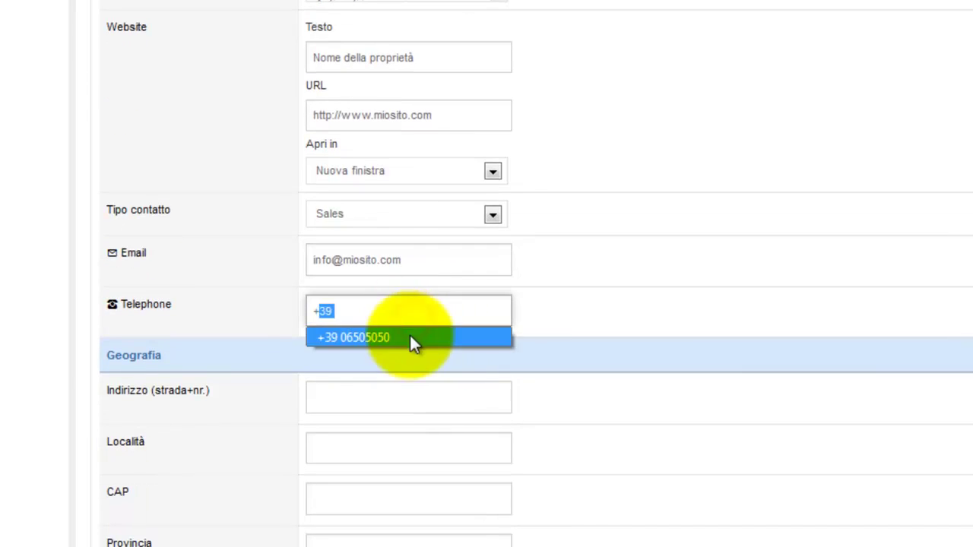
pyautogui.click(411, 339)
pyautogui.click(413, 316)
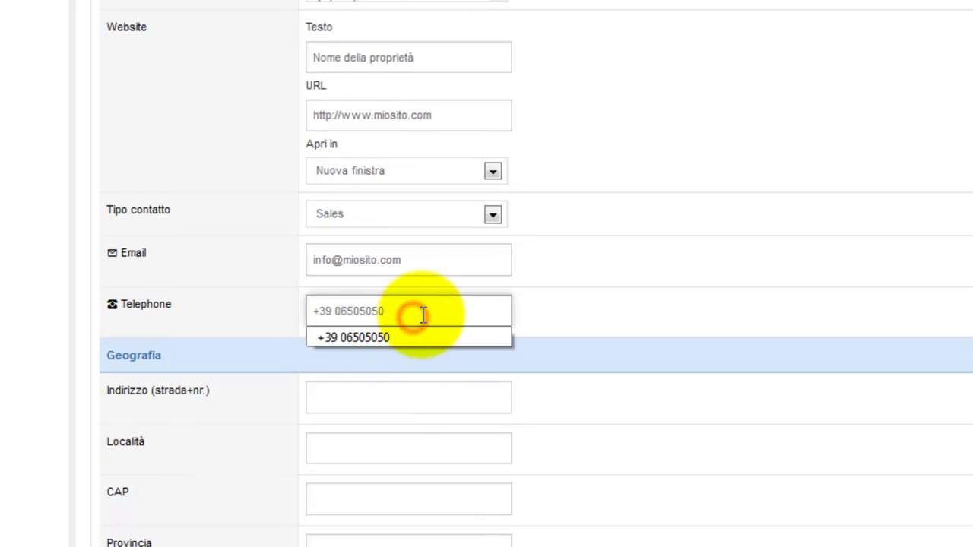
# Fill in the property's street address, locality and CAP in the Geografia section
pyautogui.click(400, 393)
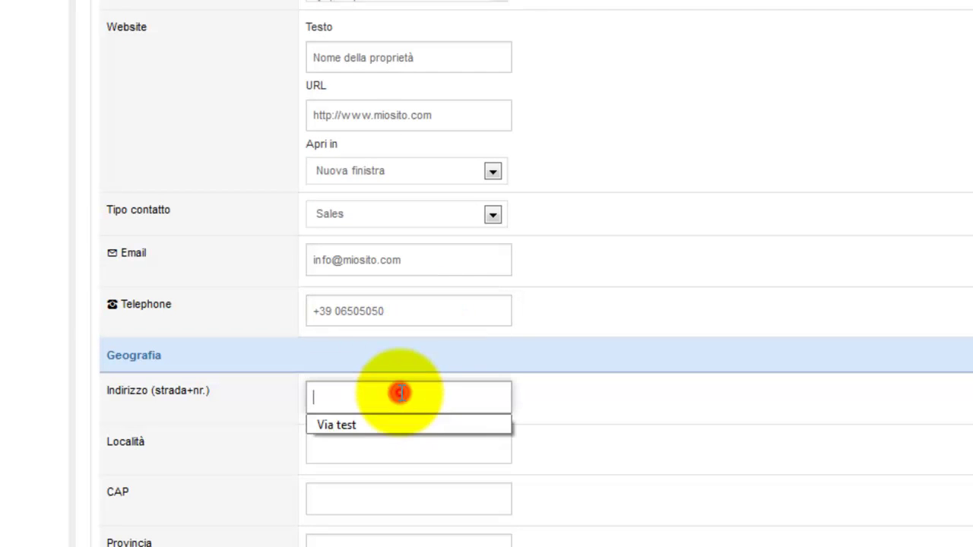
pyautogui.click(388, 423)
pyautogui.scroll(-2, 394, 411)
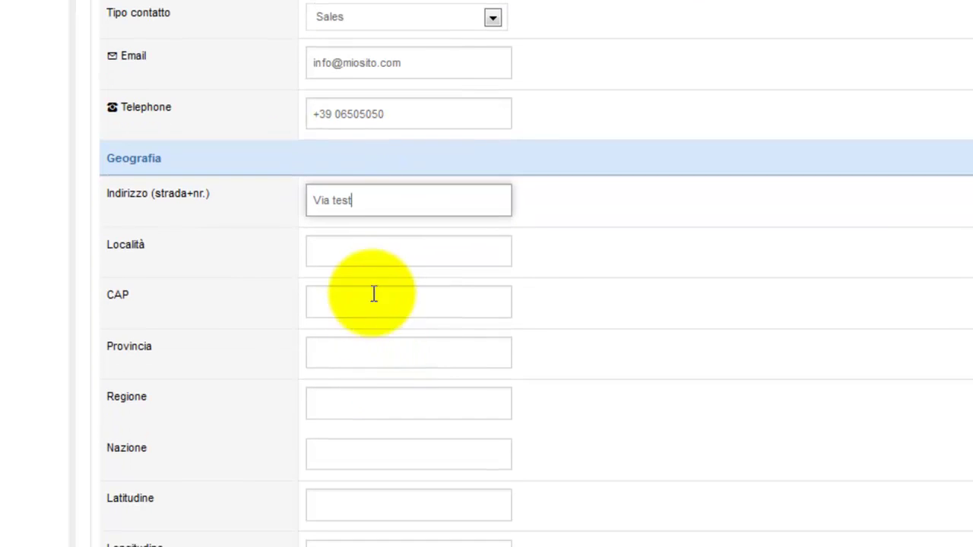
pyautogui.click(380, 257)
pyautogui.click(378, 277)
pyautogui.click(378, 300)
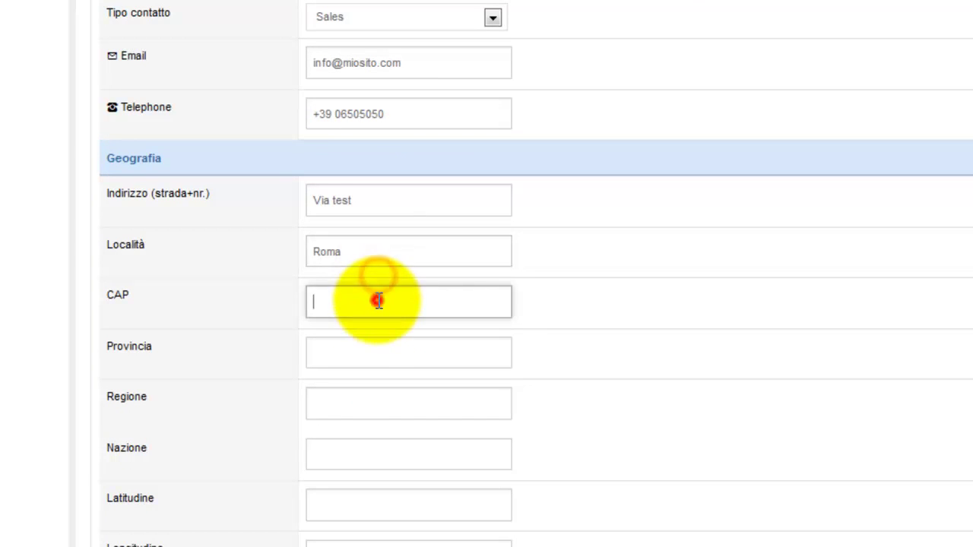
pyautogui.click(378, 328)
# Set the province to rm, the region to Lazio and the country to Italia
pyautogui.scroll(-1, 380, 339)
pyautogui.click(377, 263)
pyautogui.click(378, 283)
pyautogui.click(380, 293)
pyautogui.click(384, 330)
pyautogui.scroll(-1, 385, 332)
pyautogui.click(380, 270)
pyautogui.click(378, 285)
# Set the number of available rooms to 6 and select Autista privato as the offered service
pyautogui.click(393, 309)
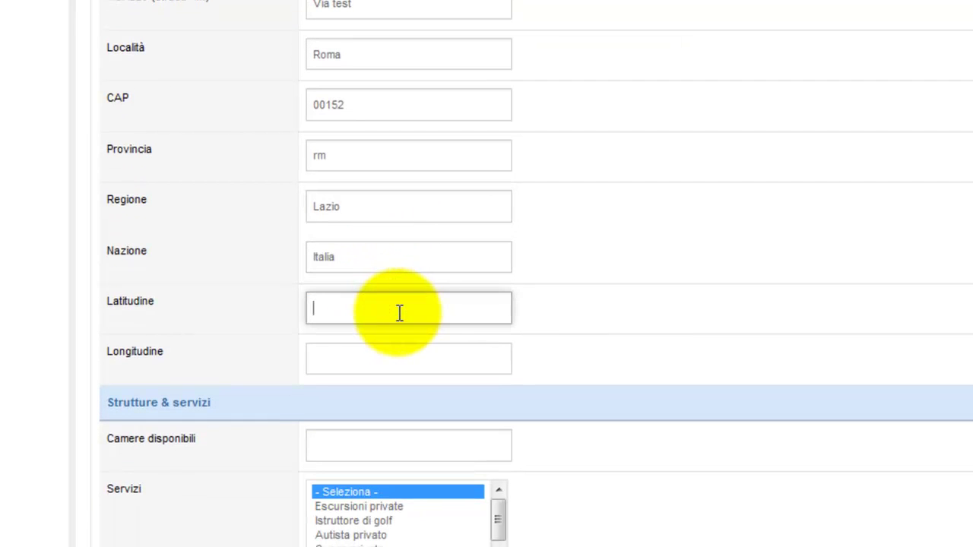
pyautogui.scroll(-1, 399, 312)
pyautogui.scroll(-1, 399, 313)
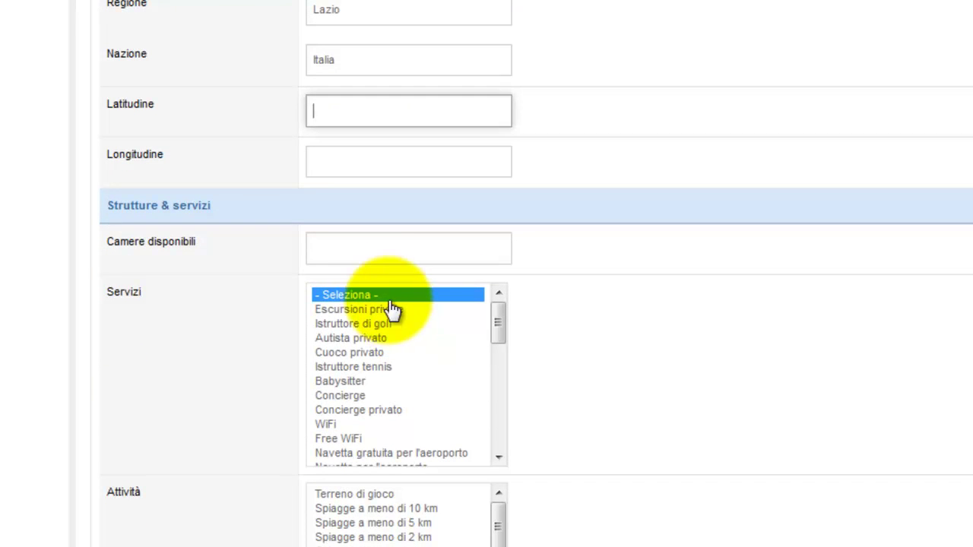
pyautogui.click(378, 256)
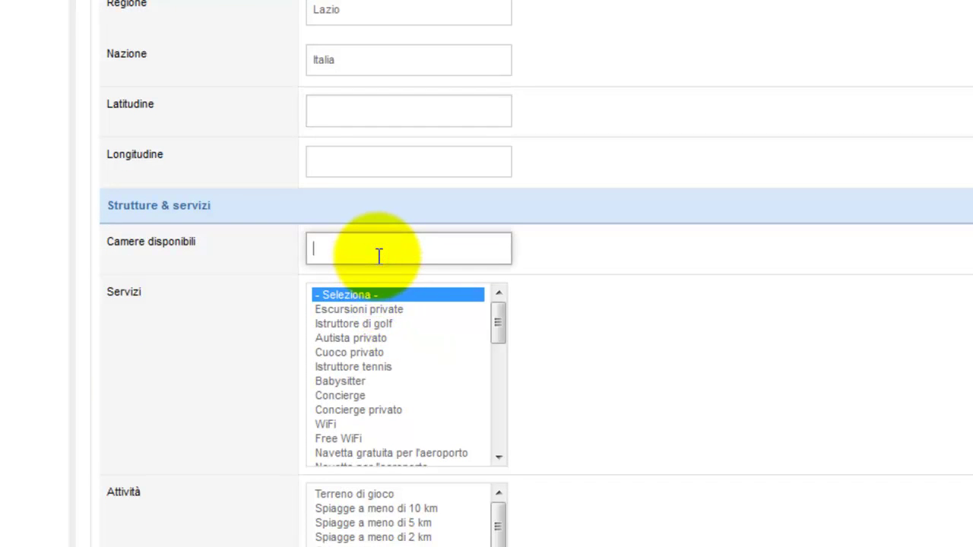
pyautogui.write('6')
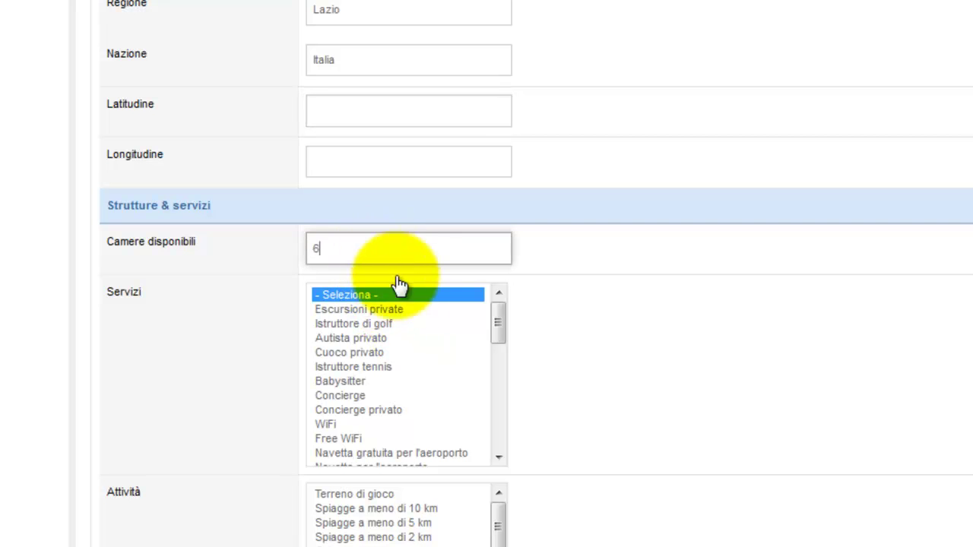
pyautogui.click(346, 324)
pyautogui.click(375, 339)
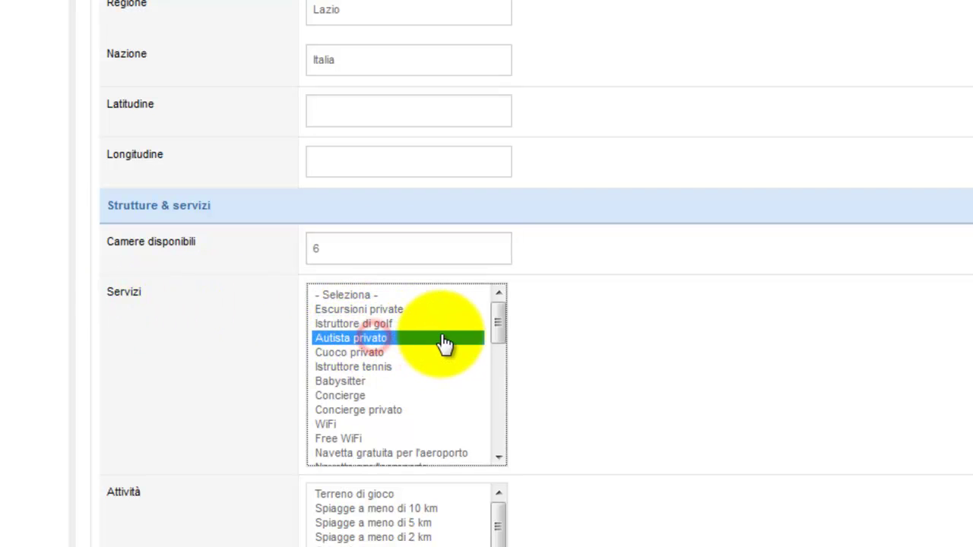
# Select Spiaggia 1km-500m, Piscina and Equitazione together as the property's activities
pyautogui.scroll(-1, 443, 346)
pyautogui.scroll(-3, 614, 374)
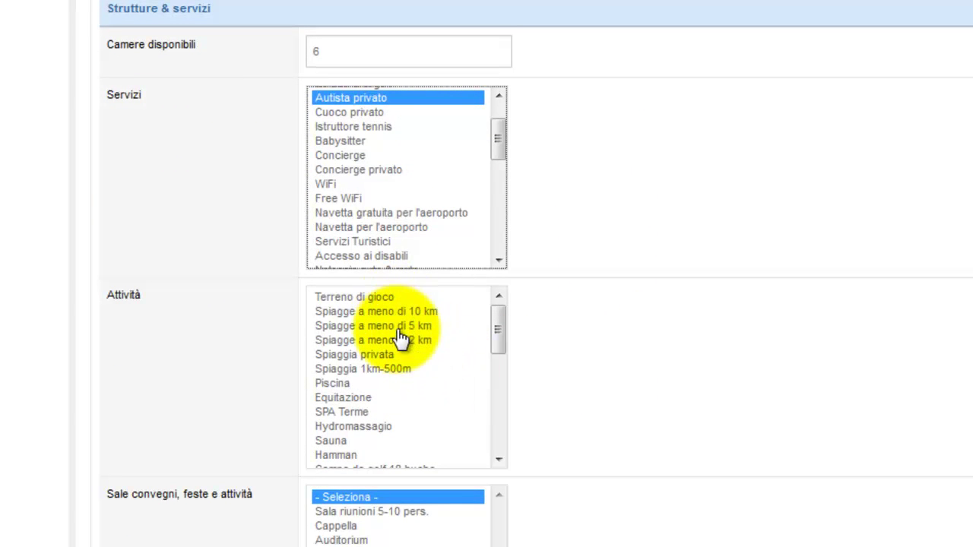
pyautogui.click(402, 369)
pyautogui.scroll(-1, 591, 363)
pyautogui.scroll(-1, 593, 372)
pyautogui.keyDown('ctrl'); pyautogui.click(348, 188); pyautogui.keyUp('ctrl')
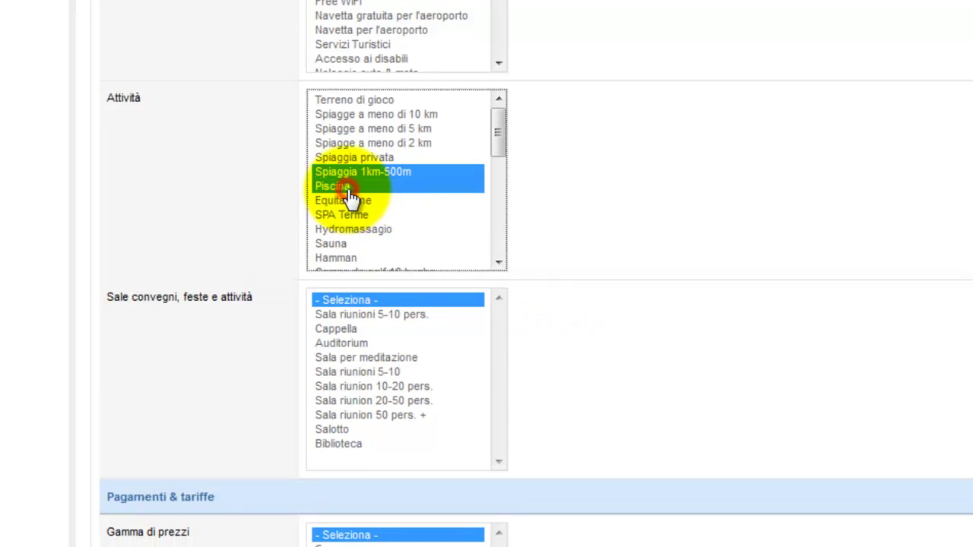
pyautogui.keyDown('ctrl'); pyautogui.click(350, 201); pyautogui.keyUp('ctrl')
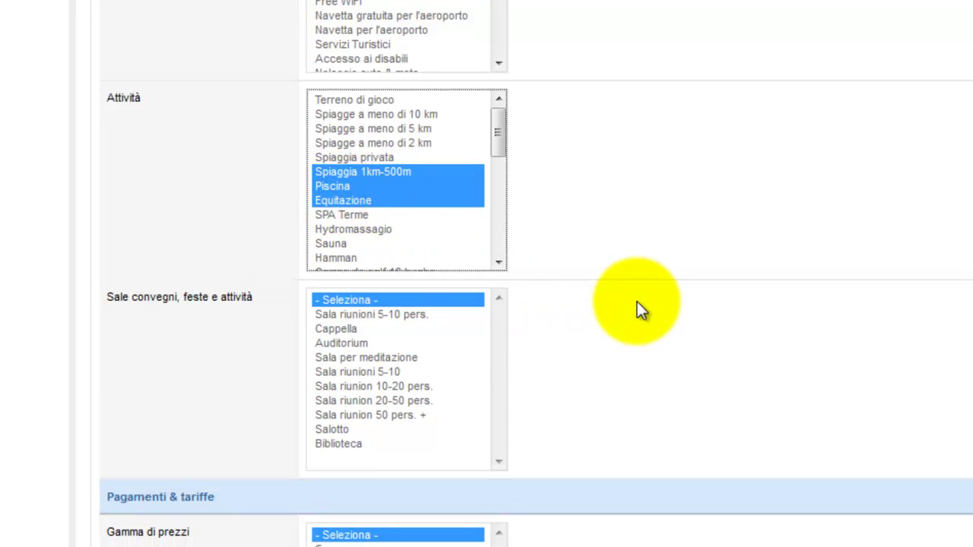
# Choose Sala riunioni 5-10 as the conference and party room and the single € price range
pyautogui.scroll(-1, 637, 302)
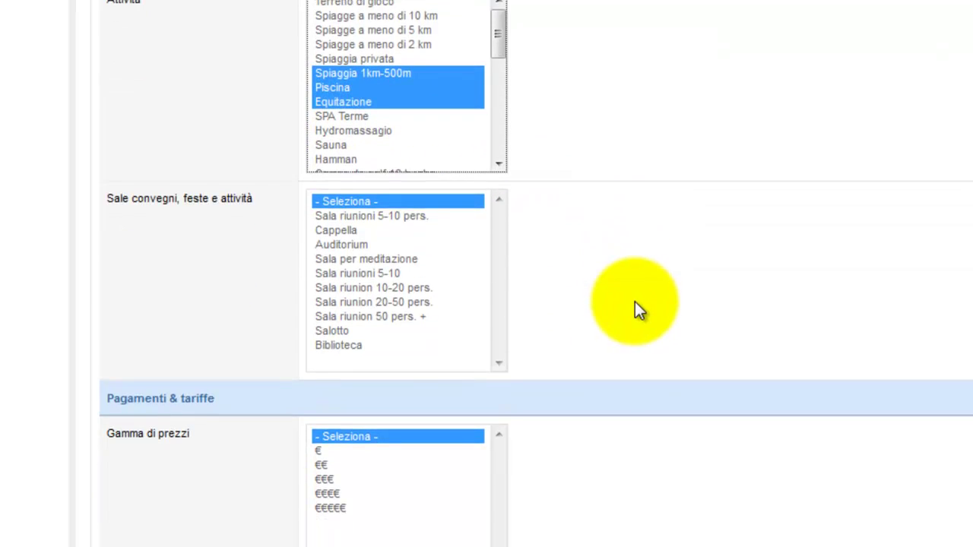
pyautogui.click(399, 276)
pyautogui.scroll(-2, 605, 266)
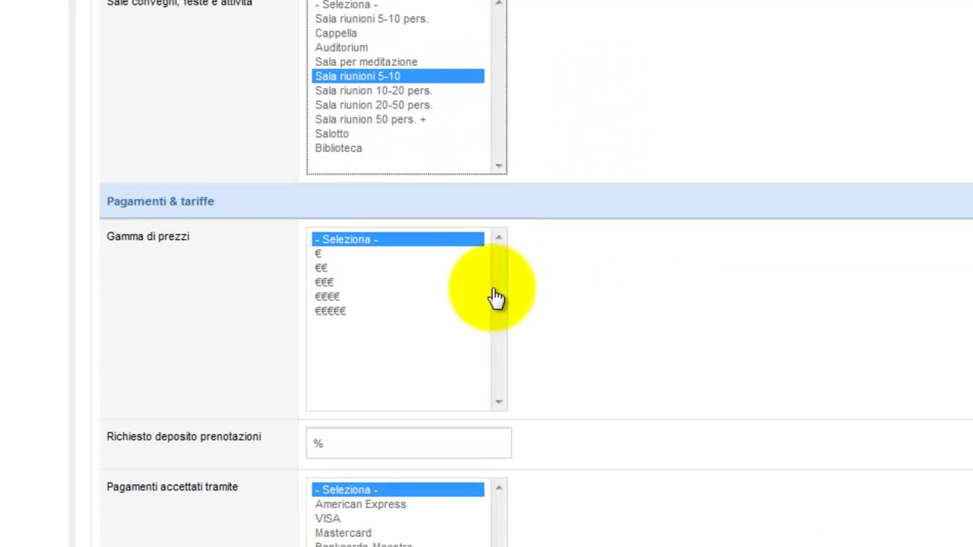
pyautogui.click(319, 254)
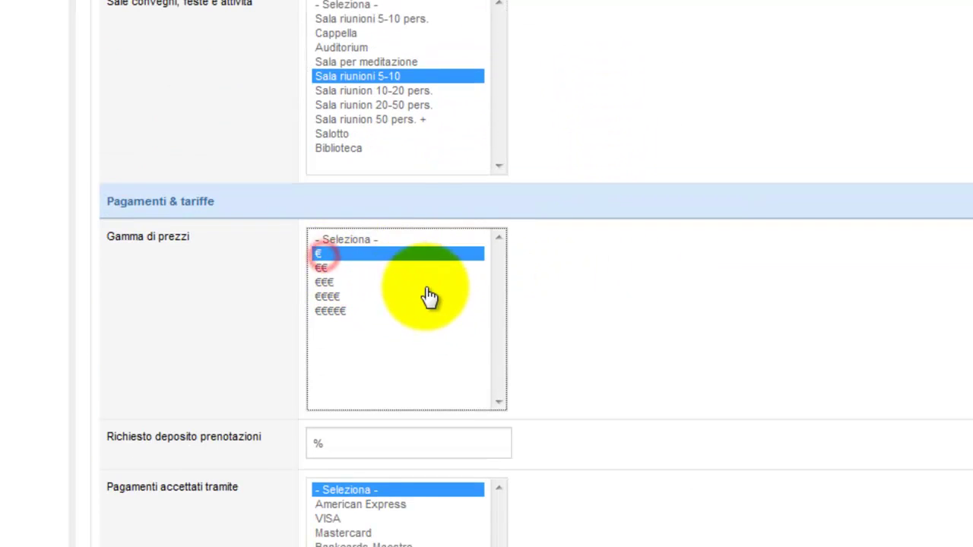
# Enter %5 as the deposit required for bookings
pyautogui.scroll(-1, 428, 296)
pyautogui.click(383, 350)
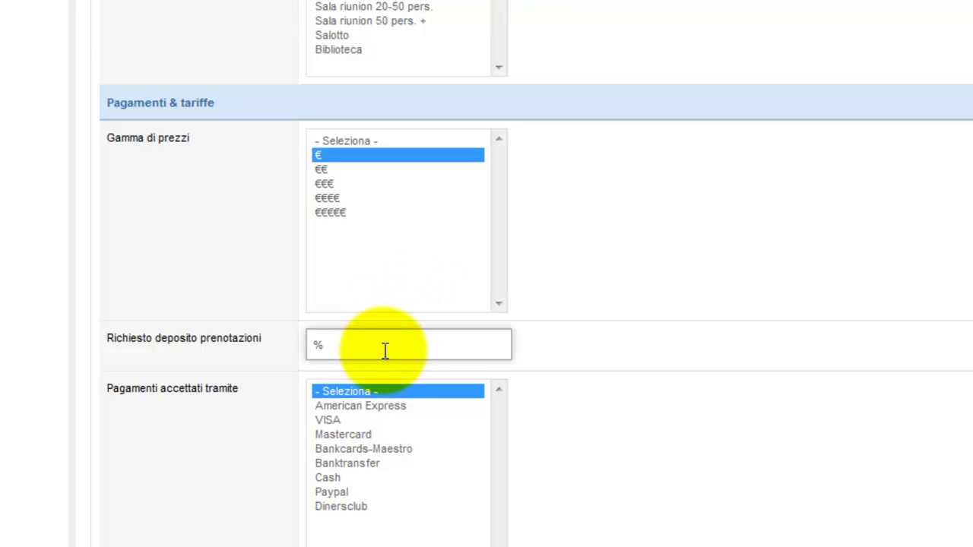
pyautogui.write('5')
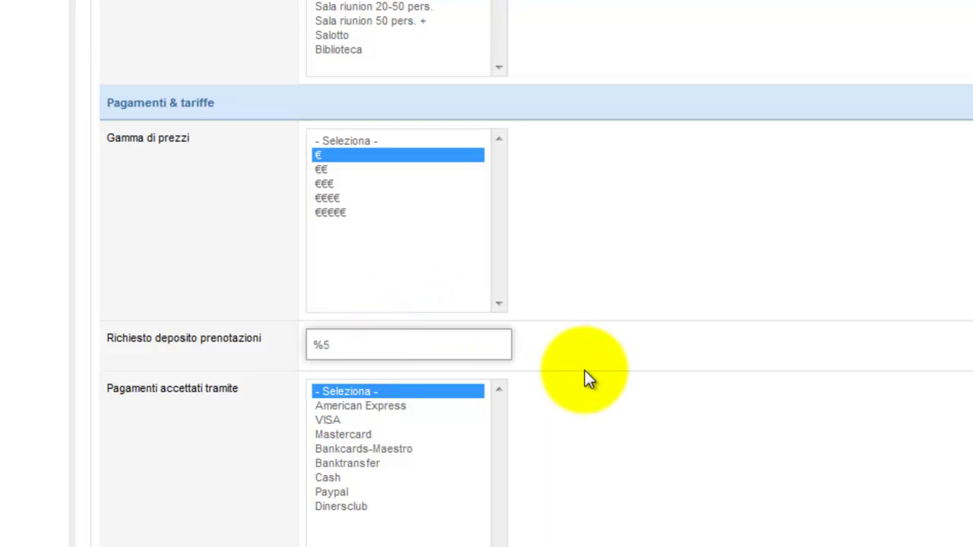
# Select Mastercard, Bankcards-Maestro, Banktransfer, Cash and Paypal as the accepted payment methods
pyautogui.scroll(-1, 585, 372)
pyautogui.click(339, 336)
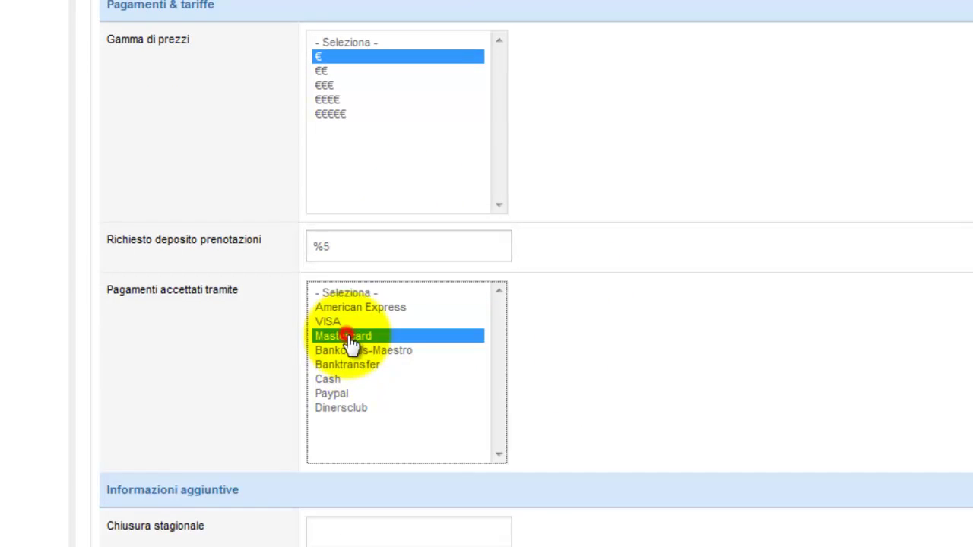
pyautogui.keyDown('ctrl'); pyautogui.click(328, 322); pyautogui.keyUp('ctrl')
pyautogui.moveTo(342, 336); pyautogui.dragTo(364, 366)
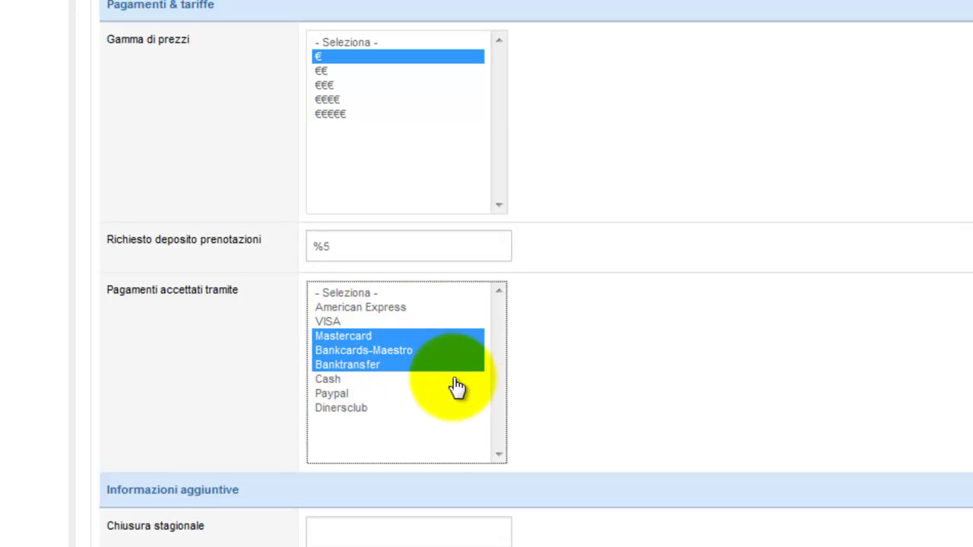
pyautogui.keyDown('ctrl'); pyautogui.click(384, 378); pyautogui.keyUp('ctrl')
pyautogui.scroll(-2, 558, 358)
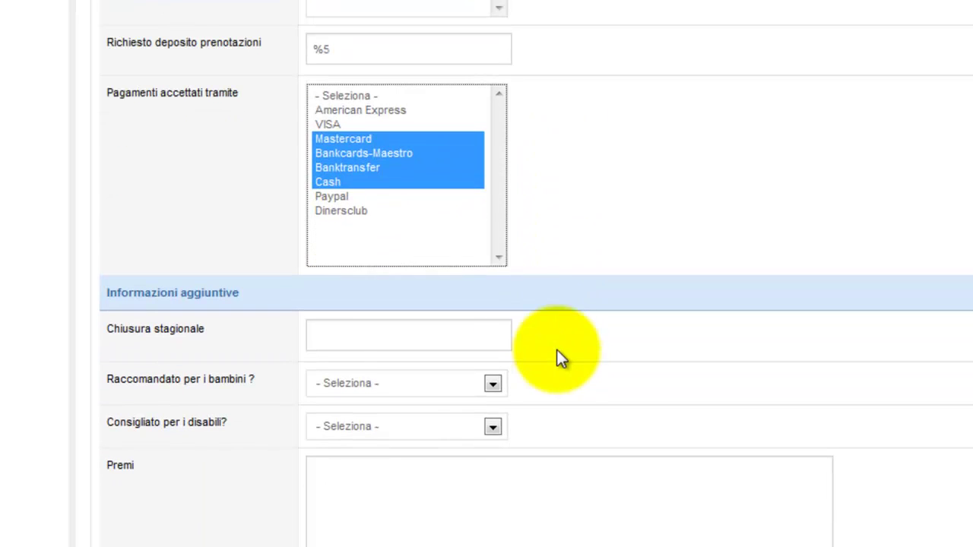
pyautogui.keyDown('ctrl'); pyautogui.click(357, 199); pyautogui.keyUp('ctrl')
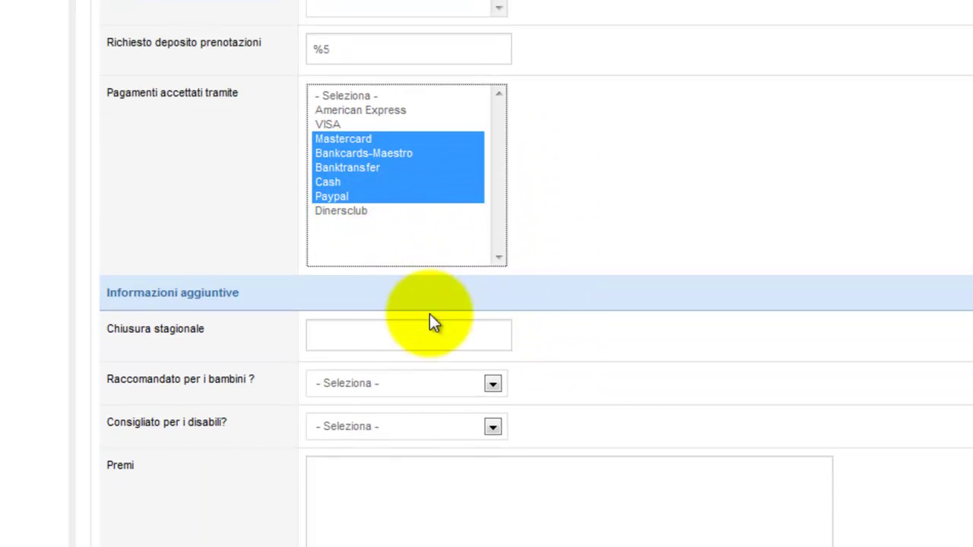
# Set the seasonal closure to Dicembre and the recommendation for children to two hearts
pyautogui.click(397, 339)
pyautogui.click(398, 359)
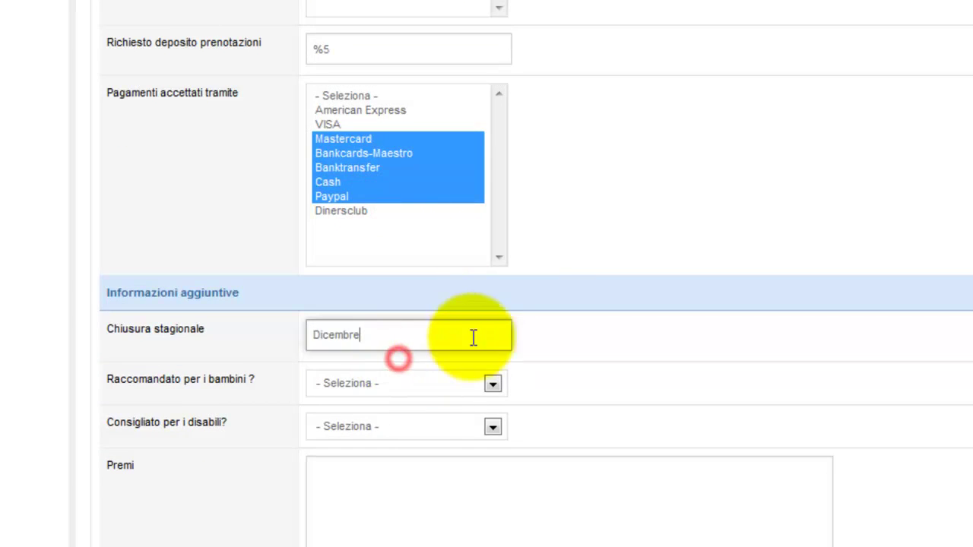
pyautogui.scroll(-1, 460, 339)
pyautogui.click(493, 286)
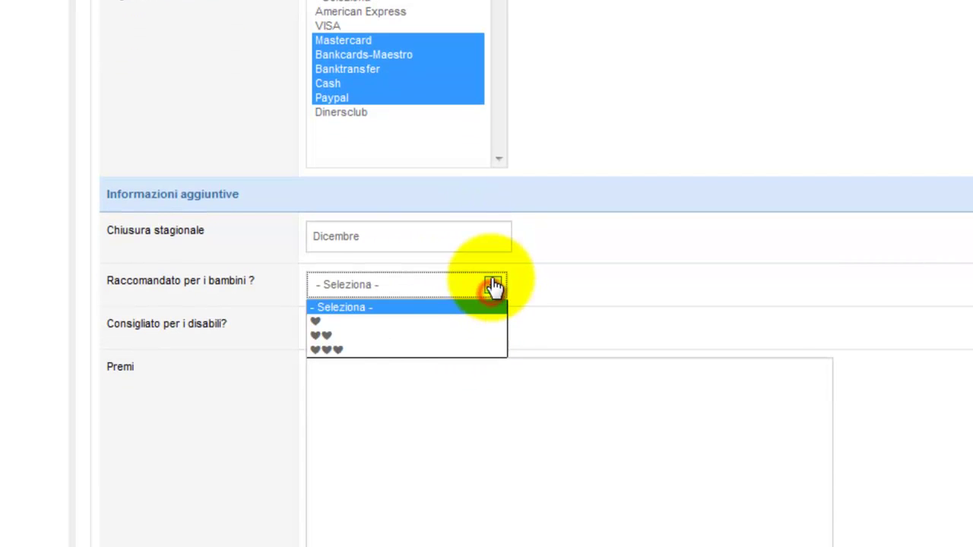
pyautogui.click(366, 334)
# Set the recommendation for disabled guests to two hearts and enter "Descrizione" as the awards text
pyautogui.click(430, 379)
pyautogui.click(451, 386)
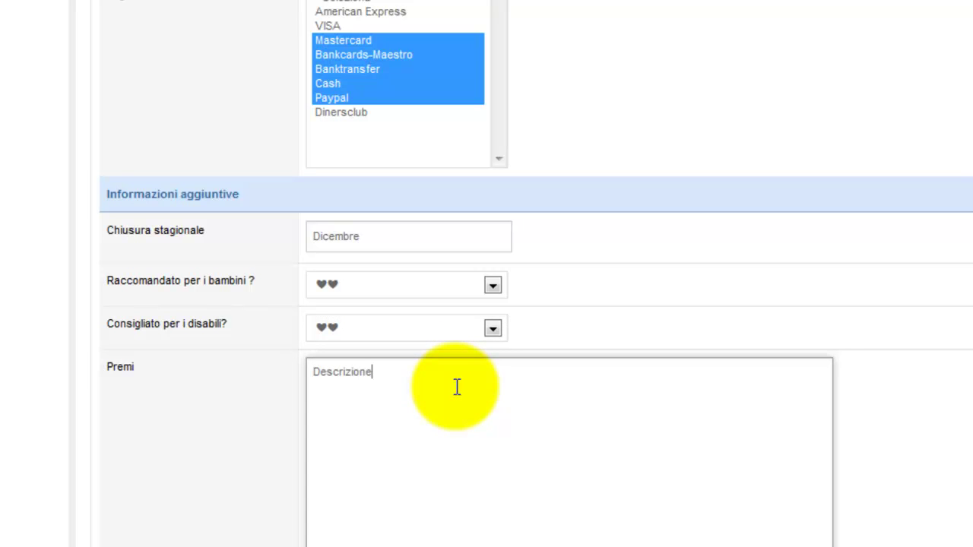
# Examine the text and URL fields for the Google+, Facebook and Twitter pages in the Social Media Links section
pyautogui.scroll(-4, 461, 386)
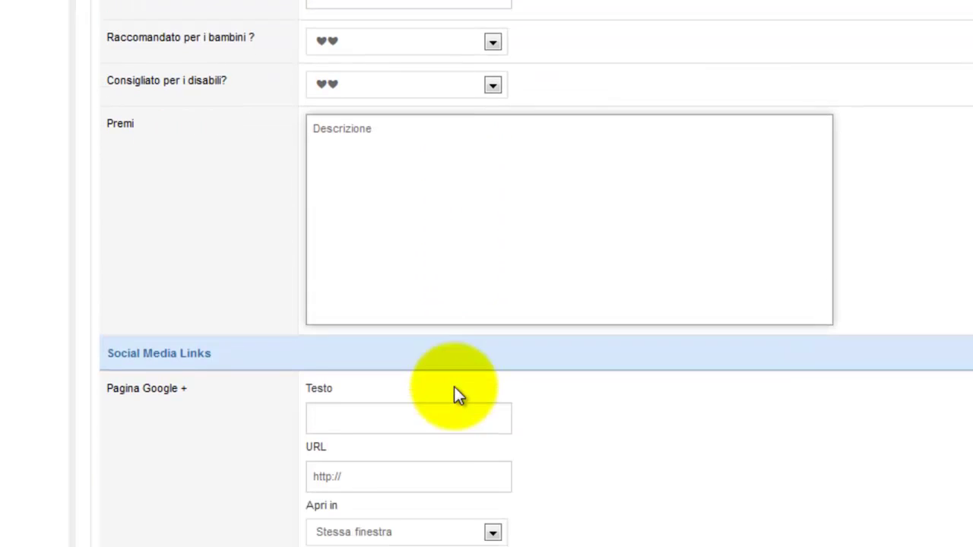
pyautogui.click(430, 371)
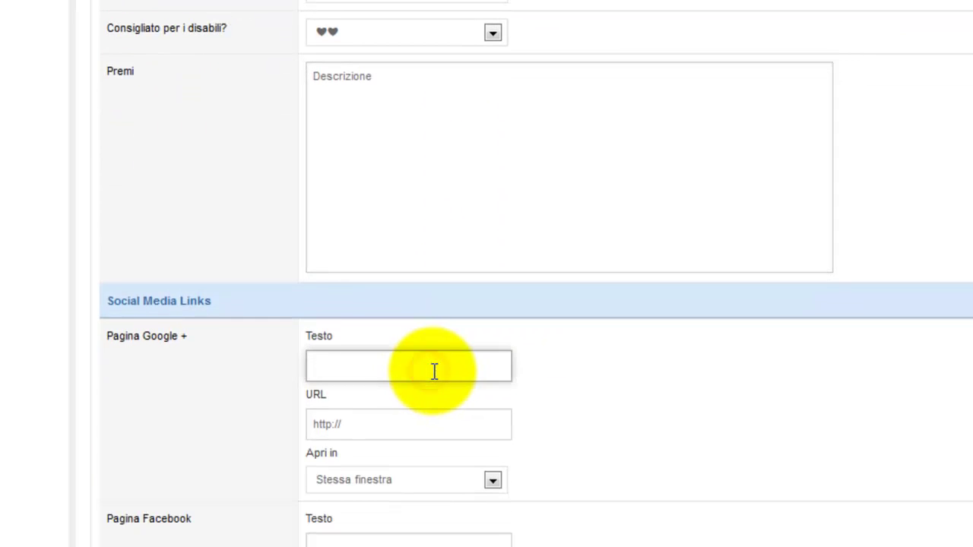
pyautogui.scroll(-1, 432, 377)
pyautogui.scroll(-1, 445, 342)
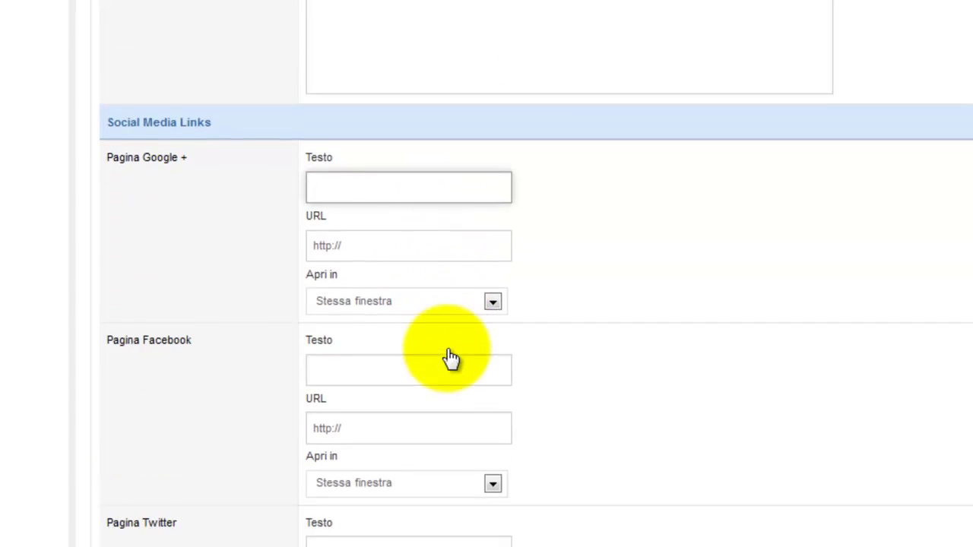
pyautogui.click(426, 352)
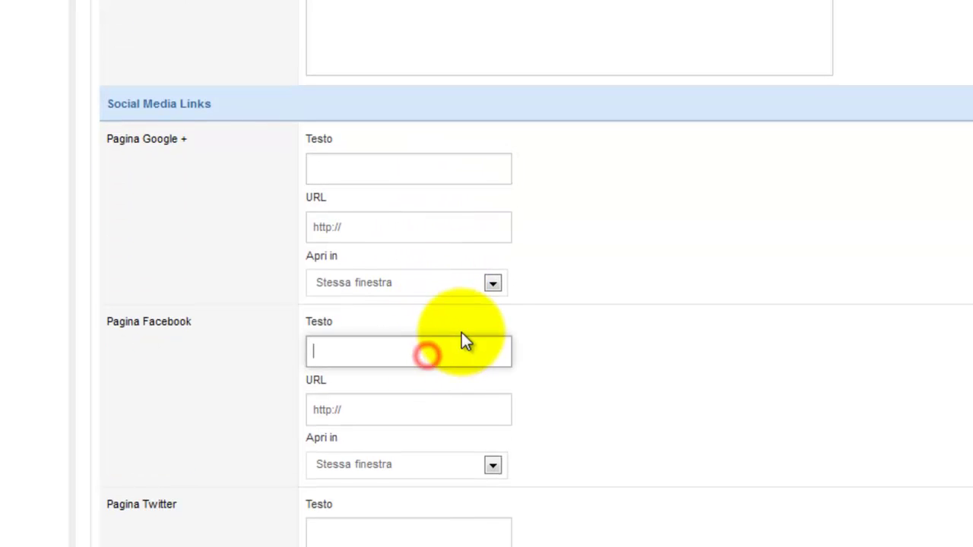
pyautogui.scroll(-1, 463, 341)
pyautogui.click(459, 312)
pyautogui.scroll(-1, 459, 313)
pyautogui.click(433, 337)
pyautogui.scroll(-1, 437, 346)
pyautogui.click(446, 299)
pyautogui.scroll(-1, 471, 327)
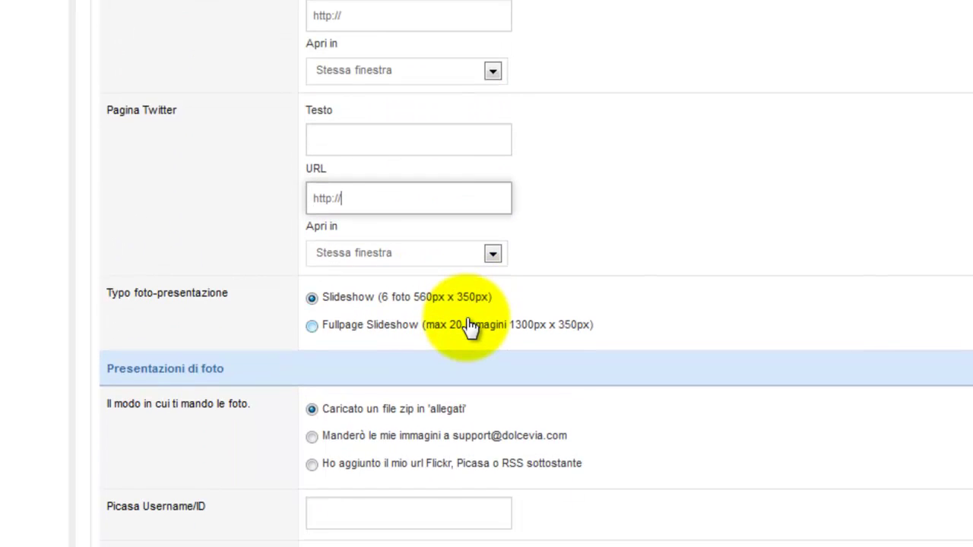
# Try Fullpage Slideshow as the photo presentation type and return it to Slideshow (6 foto 560px x 350px)
pyautogui.scroll(-1, 470, 325)
pyautogui.click(312, 226)
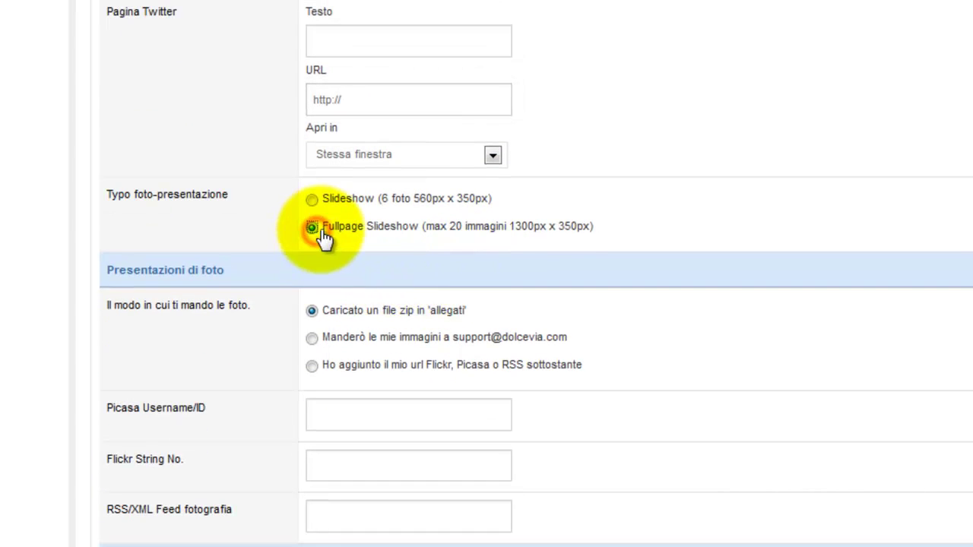
pyautogui.click(313, 201)
pyautogui.scroll(-1, 411, 251)
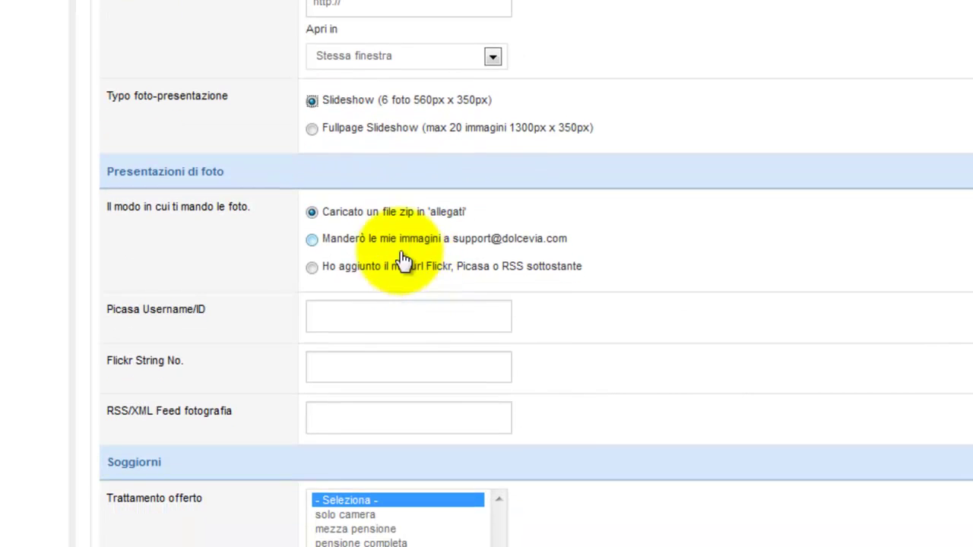
# Choose to supply the photos through a Flickr, Picasa or RSS URL and enter "account name" as the Picasa Username/ID
pyautogui.click(318, 240)
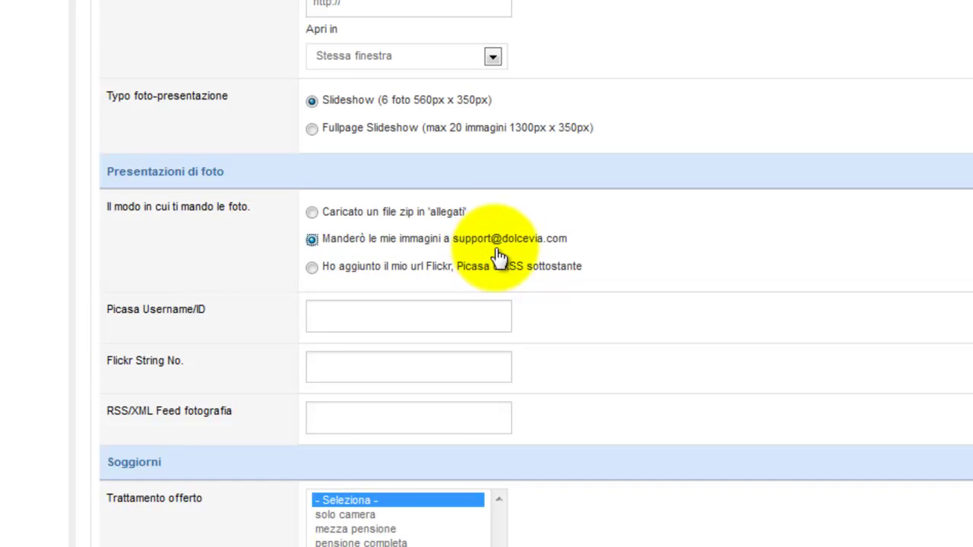
pyautogui.click(312, 267)
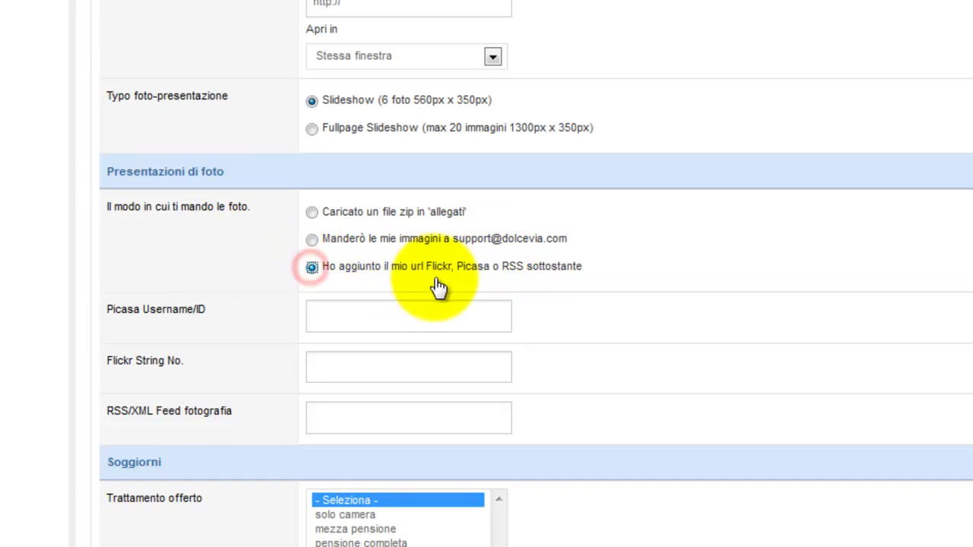
pyautogui.click(365, 321)
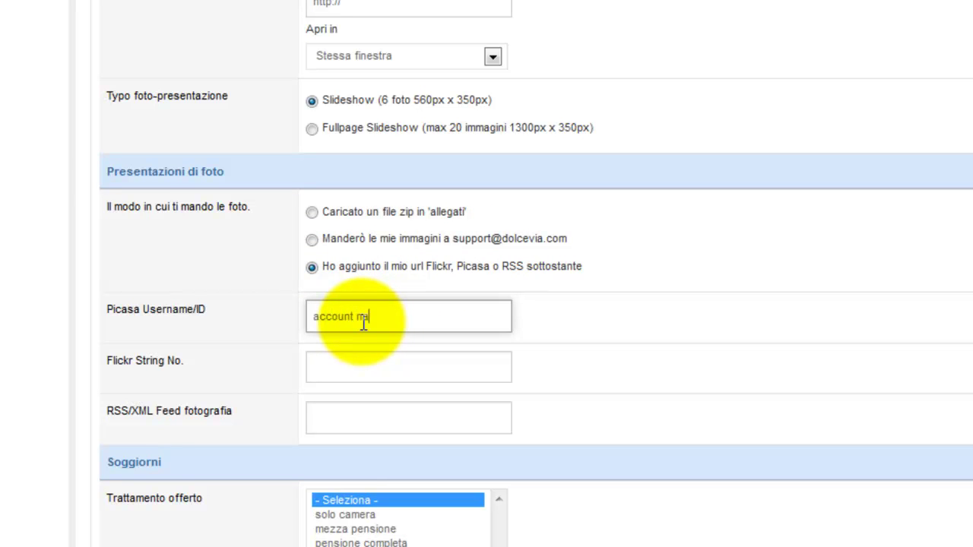
# Leave the Flickr and RSS/XML feed fields empty and set the photo delivery method to sending the images to the support e-mail
pyautogui.click(367, 363)
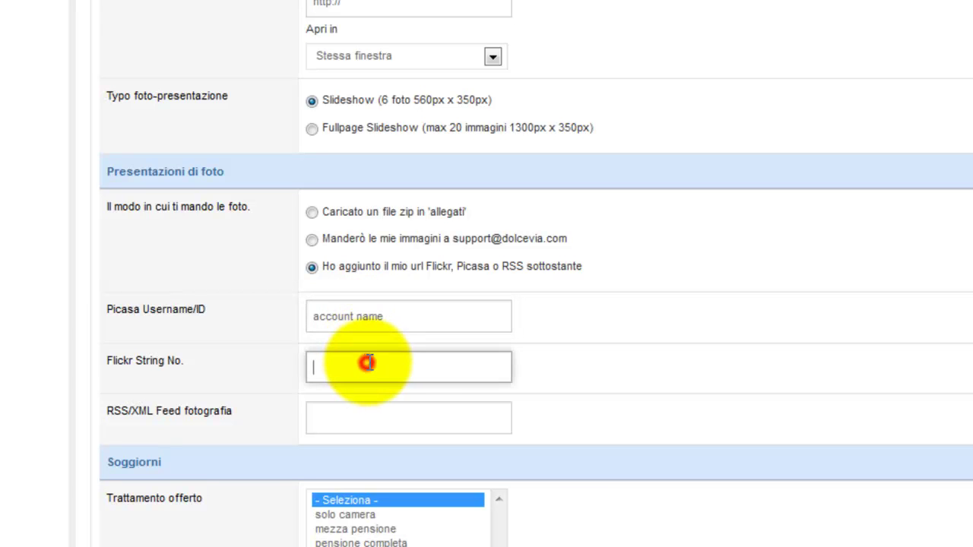
pyautogui.scroll(-2, 367, 363)
pyautogui.click(389, 323)
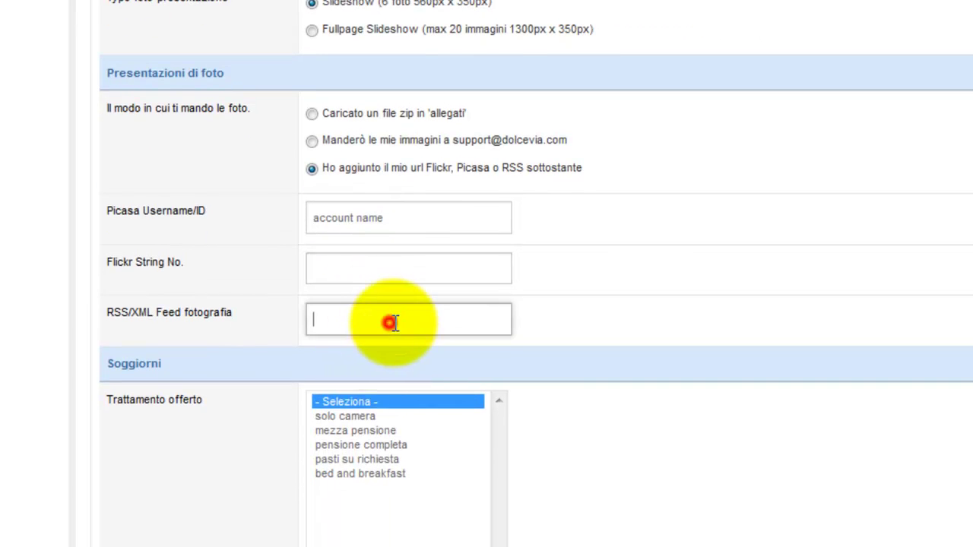
pyautogui.scroll(2, 403, 327)
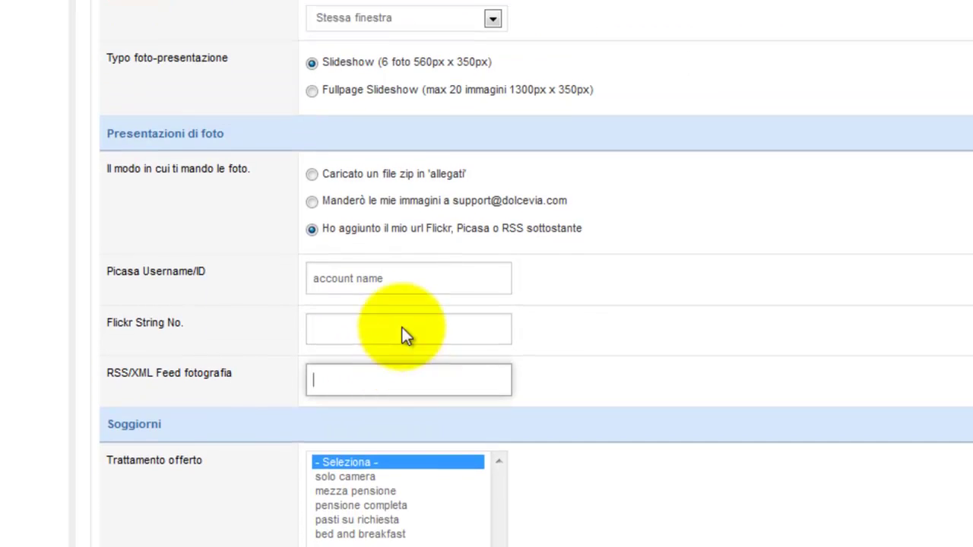
pyautogui.click(312, 239)
# Set the offered board (Trattamento offerto) to mezza pensione and the minimum stay to 3
pyautogui.scroll(-4, 607, 287)
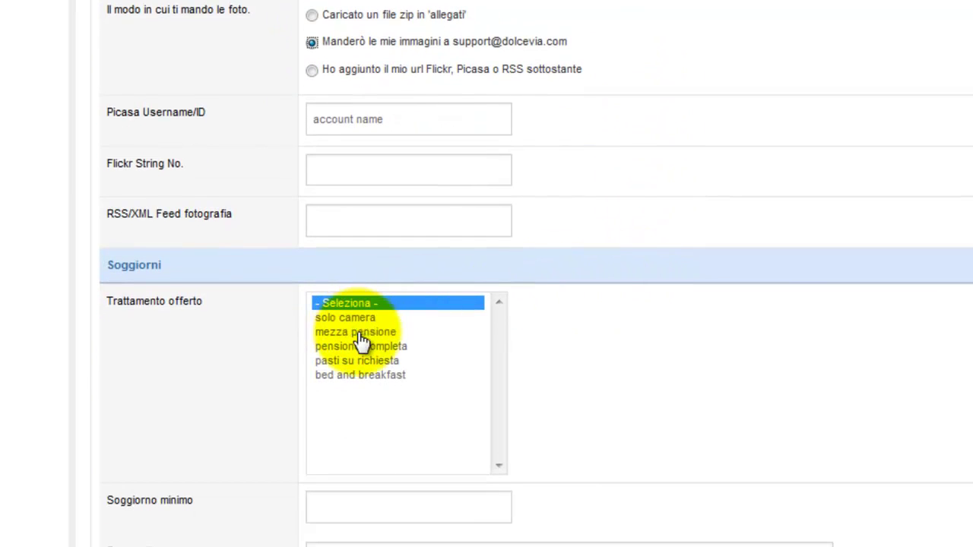
pyautogui.click(356, 332)
pyautogui.scroll(-2, 599, 311)
pyautogui.scroll(-1, 599, 311)
pyautogui.click(426, 304)
pyautogui.click(428, 336)
pyautogui.scroll(-1, 427, 335)
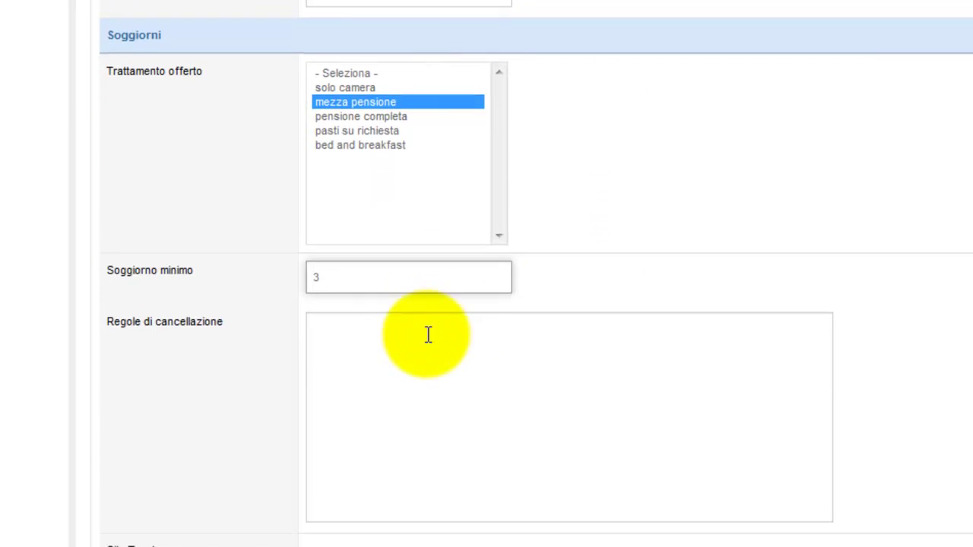
# Enter "Regole descrizione" as the cancellation rules and set Sito Touchscreen to No
pyautogui.click(425, 340)
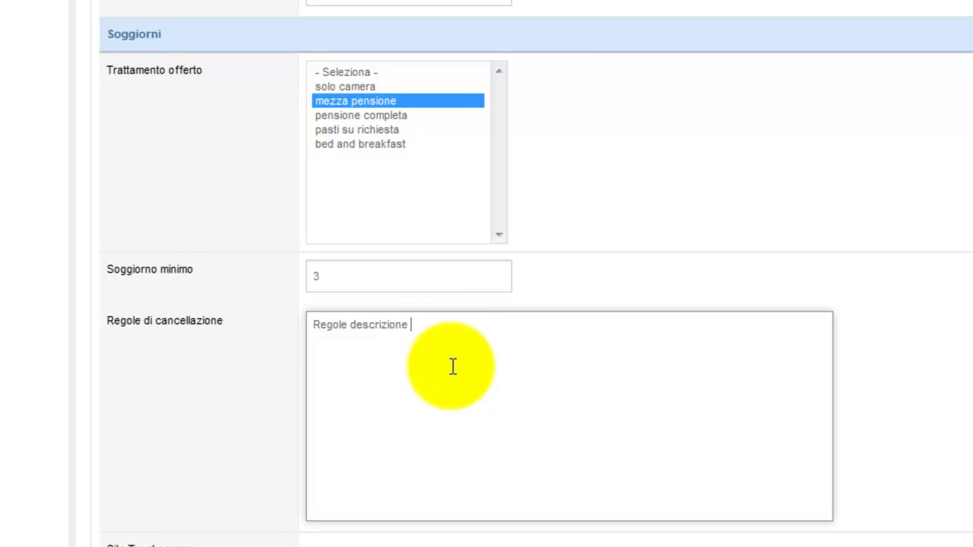
pyautogui.click(337, 456)
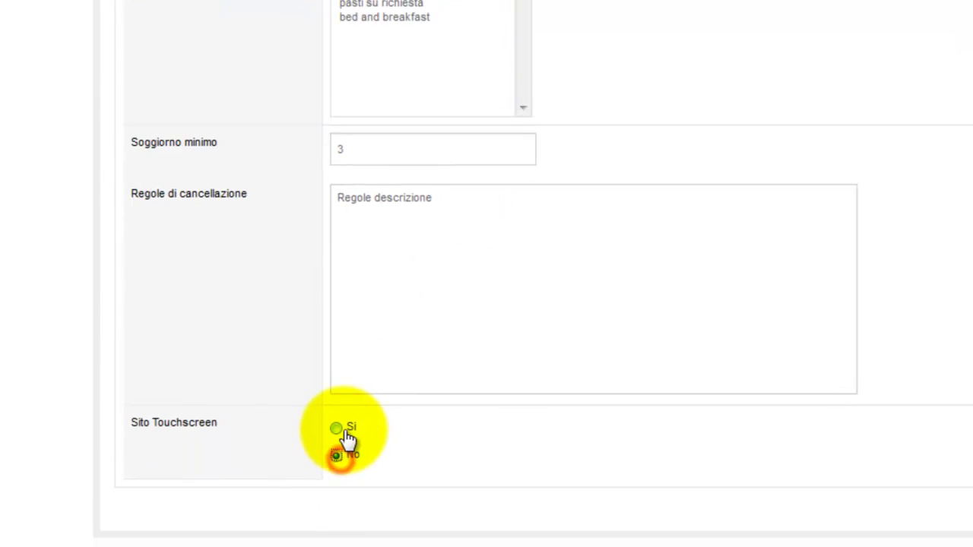
pyautogui.click(336, 428)
pyautogui.click(336, 456)
pyautogui.click(336, 428)
pyautogui.click(336, 456)
# Save the completed accommodation listing
pyautogui.scroll(20, 789, 264)
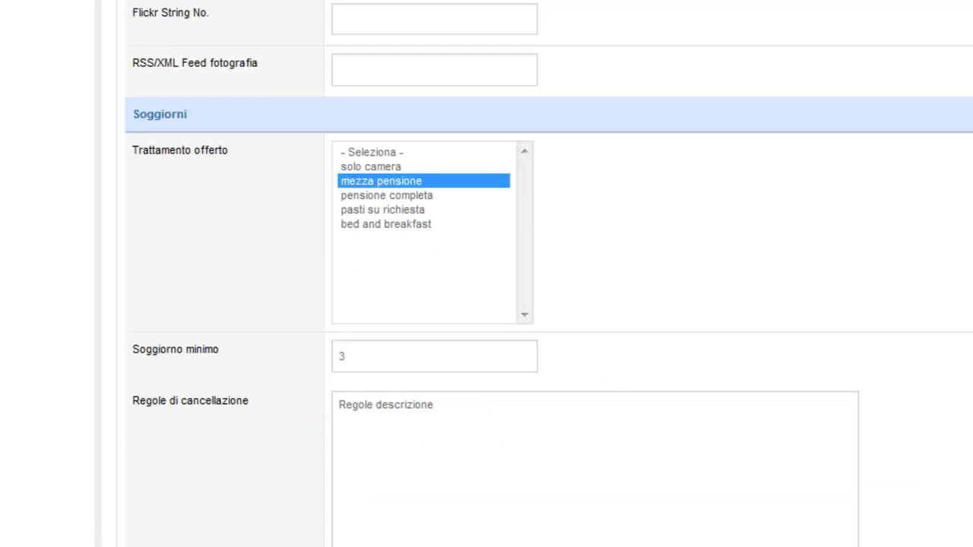
pyautogui.scroll(20, 788, 263)
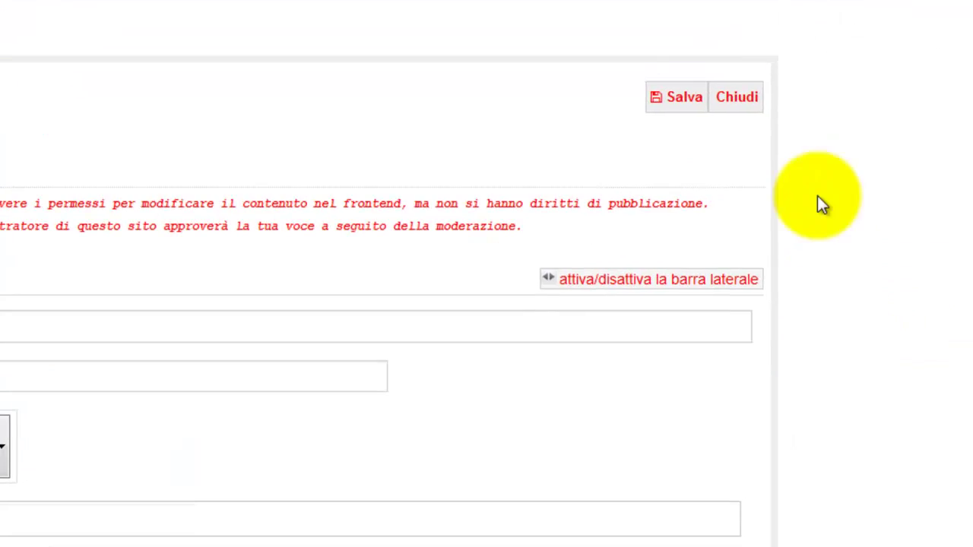
pyautogui.click(676, 102)
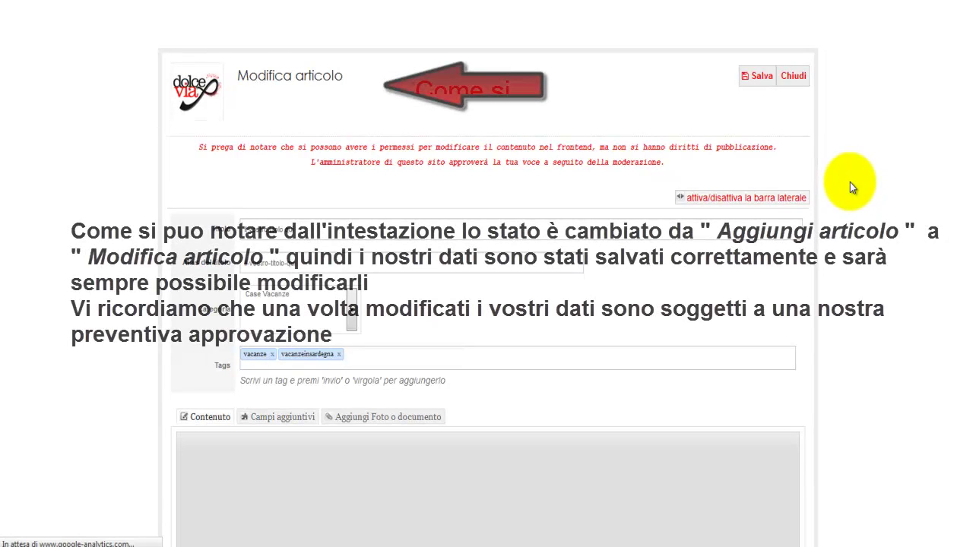
# Examine the saved article's heading, title, category, tags and descriptive text
pyautogui.scroll(-2, 850, 182)
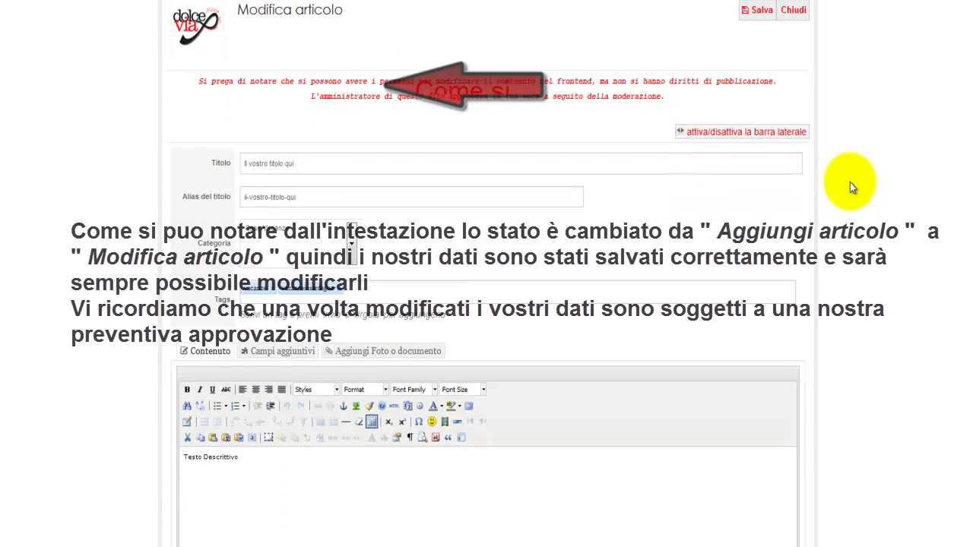
pyautogui.scroll(-5, 850, 183)
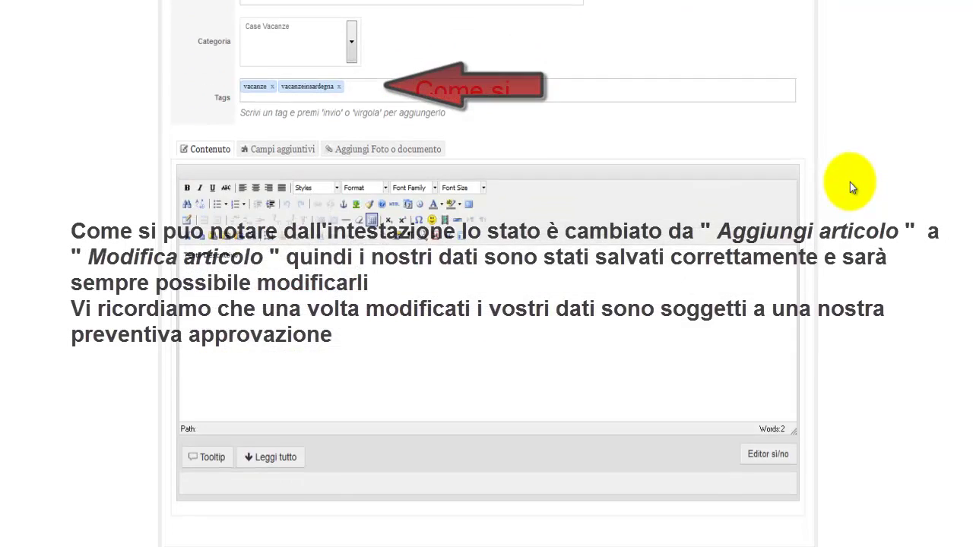
pyautogui.scroll(5, 850, 182)
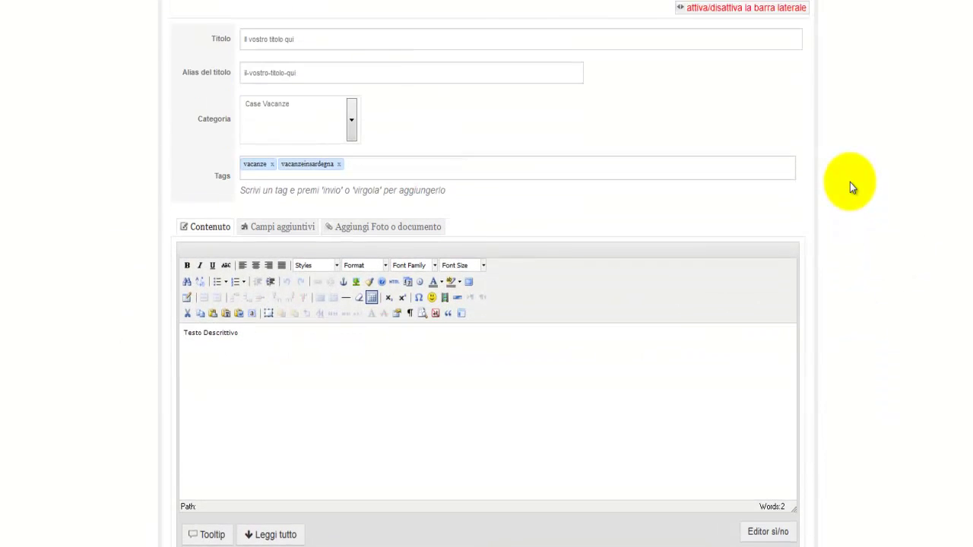
pyautogui.scroll(2, 850, 183)
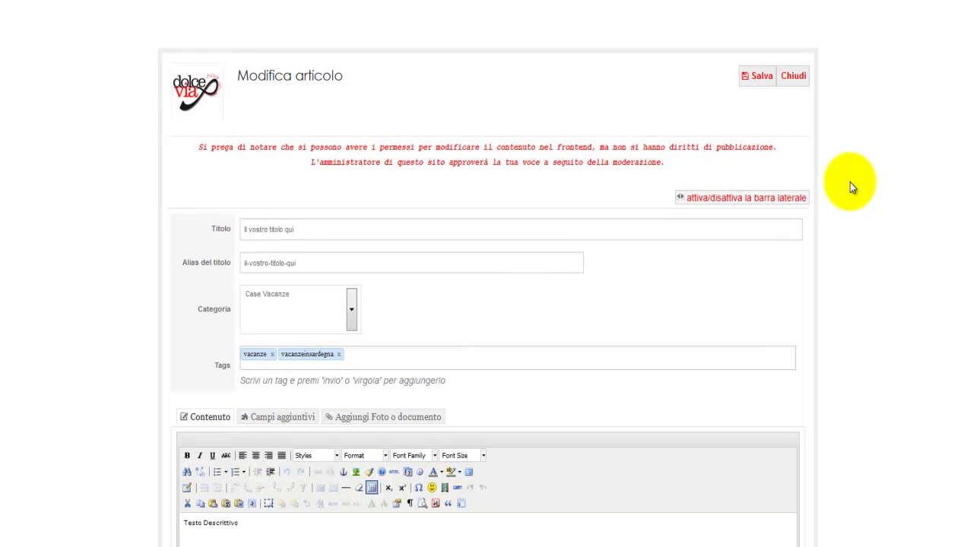
pyautogui.scroll(2, 850, 182)
pyautogui.moveTo(345, 76); pyautogui.dragTo(237, 79)
# Examine the saved additional fields (Campi aggiuntivi), from the property name and contacts through location and services
pyautogui.scroll(-4, 532, 101)
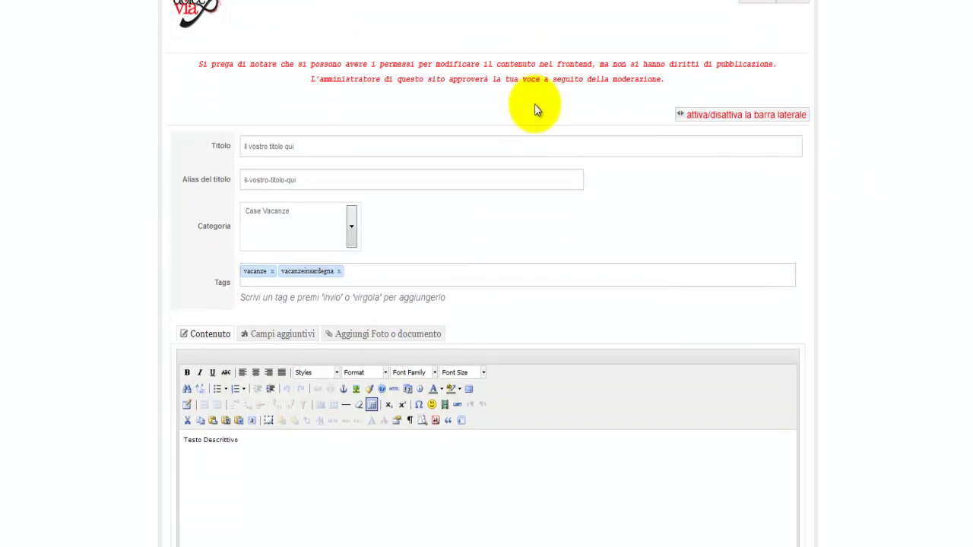
pyautogui.click(304, 283)
pyautogui.scroll(-8, 542, 222)
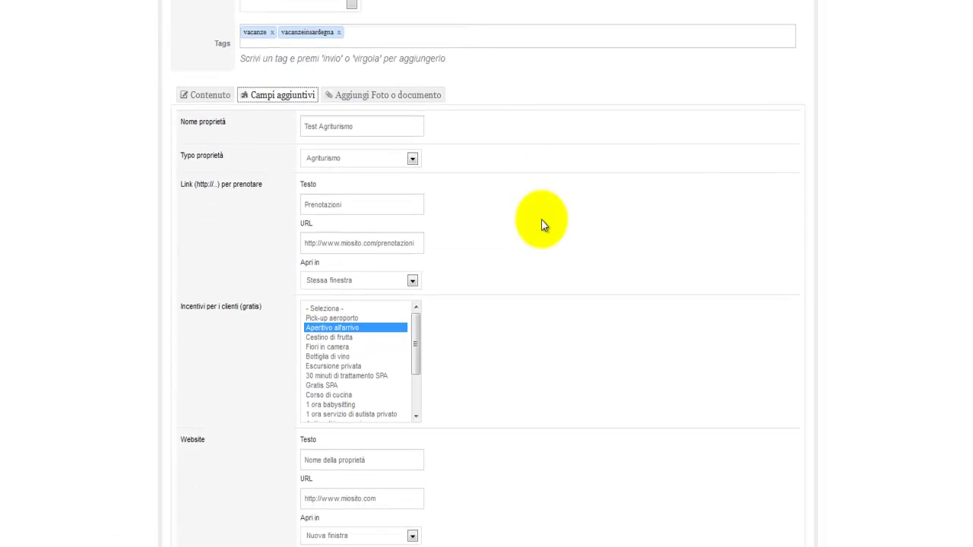
pyautogui.scroll(-10, 541, 222)
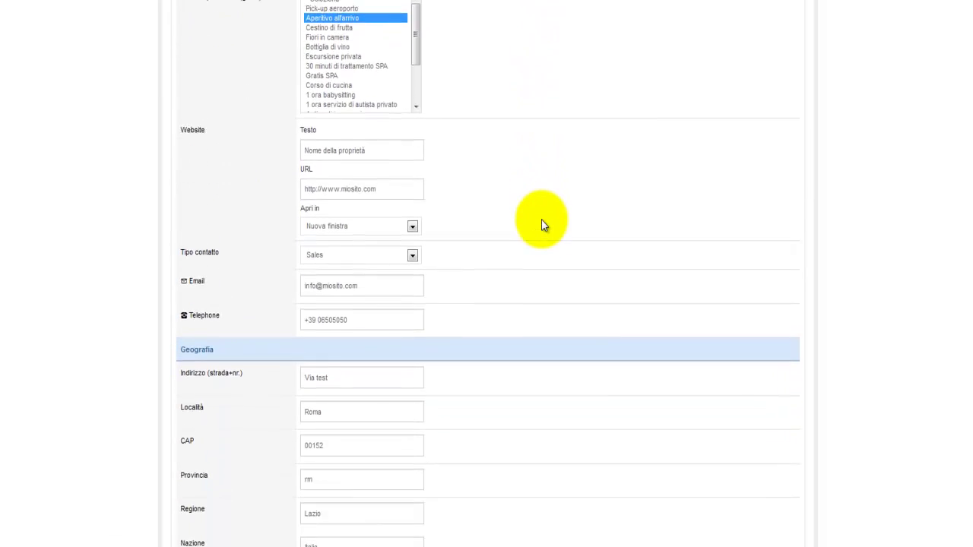
pyautogui.scroll(-15, 543, 224)
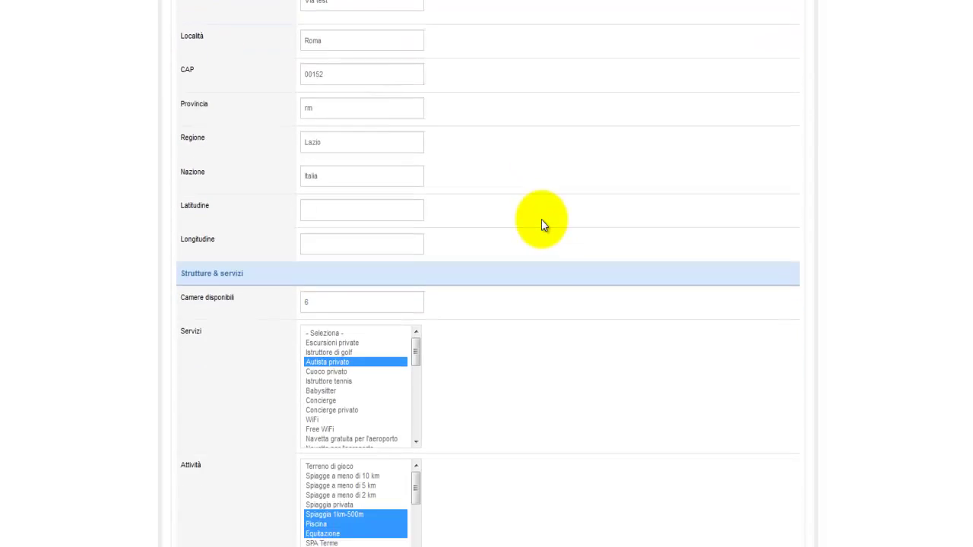
pyautogui.scroll(-10, 541, 222)
# Close the article editing form
pyautogui.scroll(16, 542, 222)
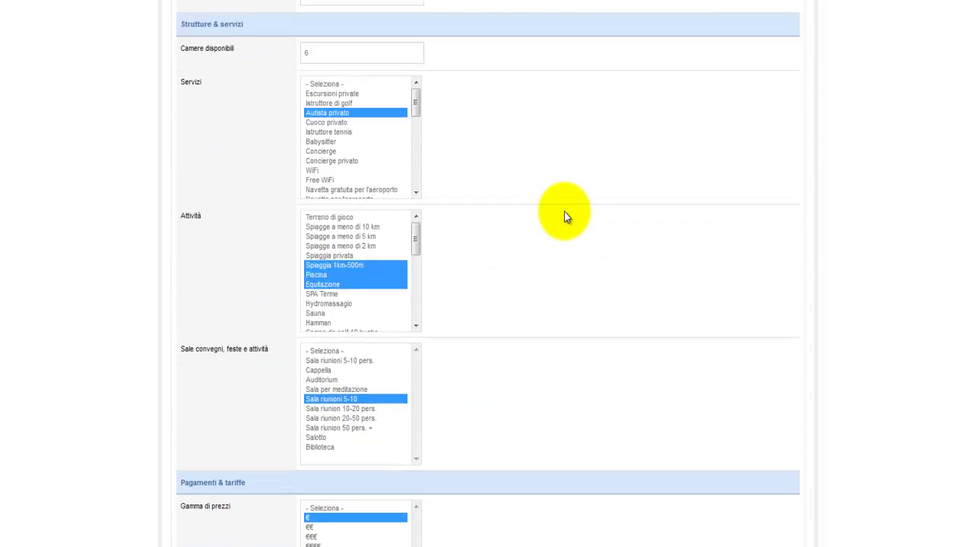
pyautogui.scroll(20, 678, 195)
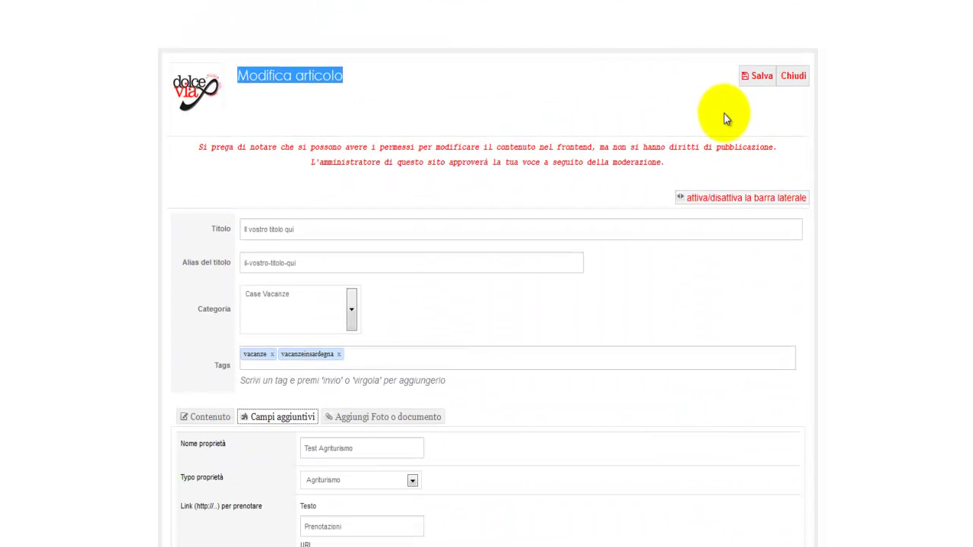
pyautogui.scroll(2, 760, 61)
pyautogui.click(794, 76)
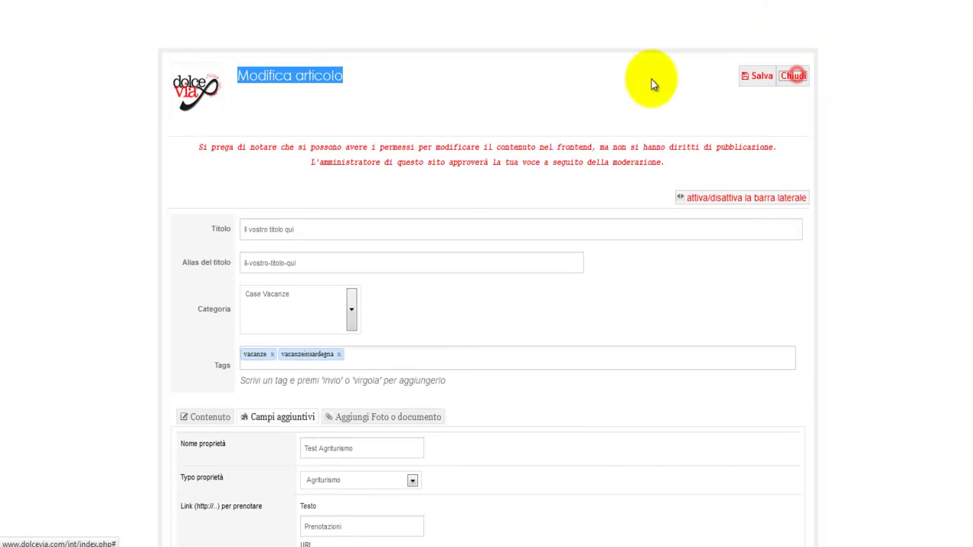